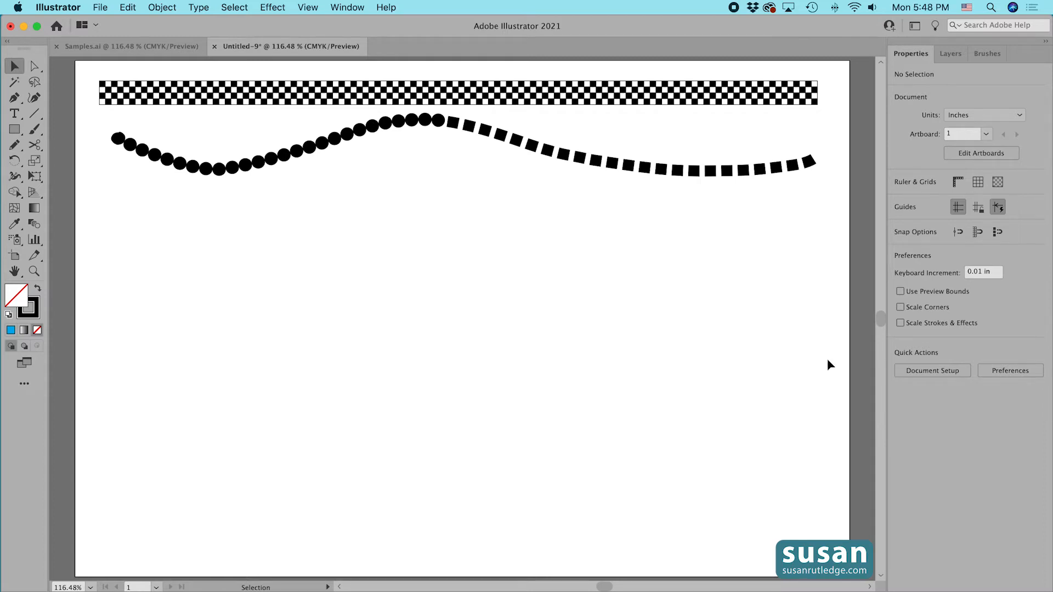
Create a square 0.2294 in wide and 0.2294 in high with the Rectangle tool.
{"action": "key", "text": "m"}
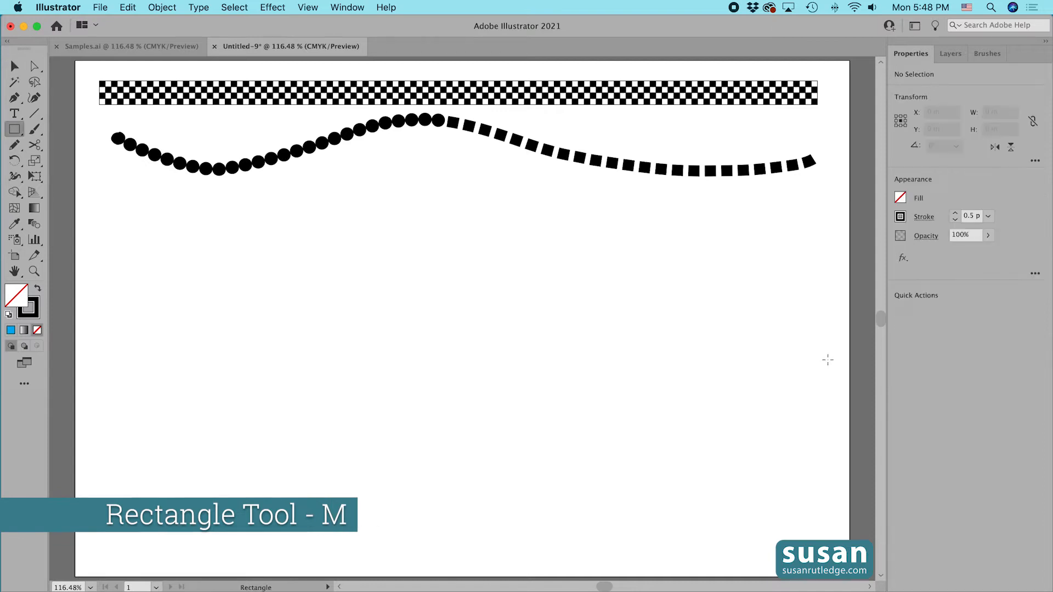
{"action": "left_click", "coordinate": [423, 322]}
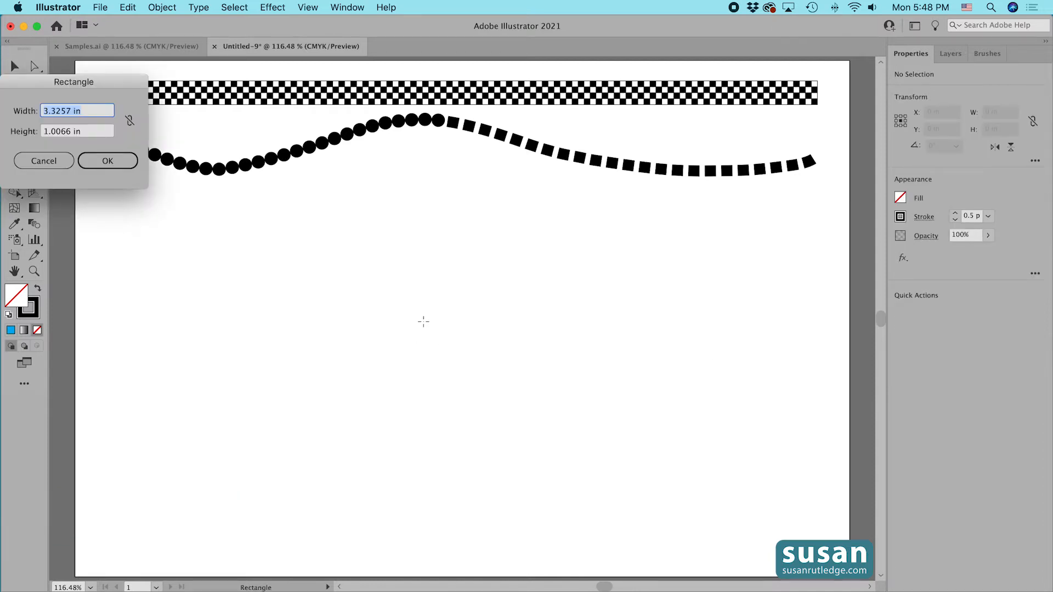
{"action": "type", "text": ".2294"}
{"action": "key", "text": "Tab"}
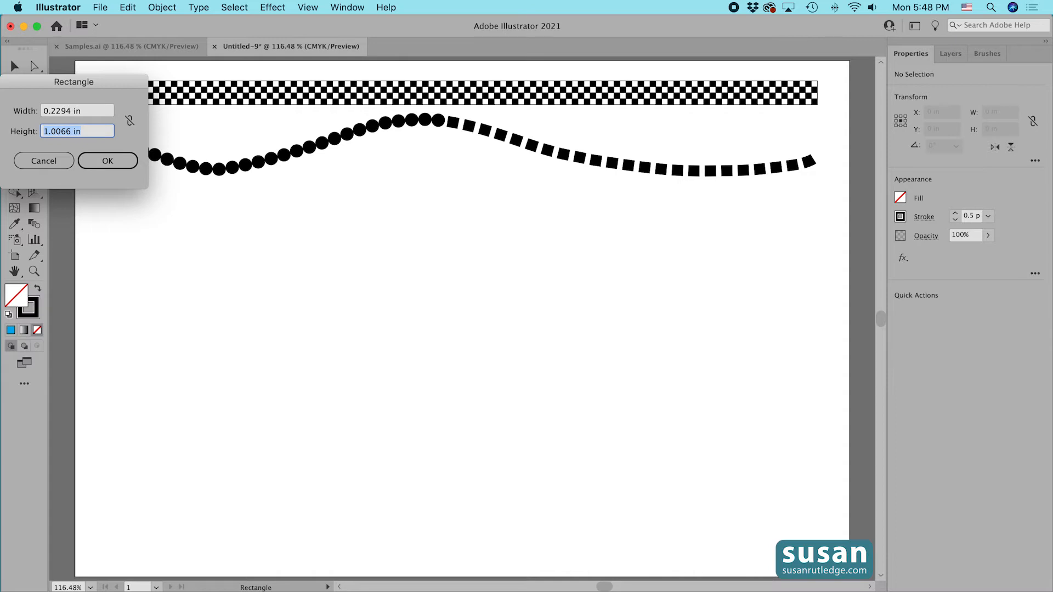
{"action": "type", "text": ".2294"}
{"action": "left_click", "coordinate": [123, 162]}
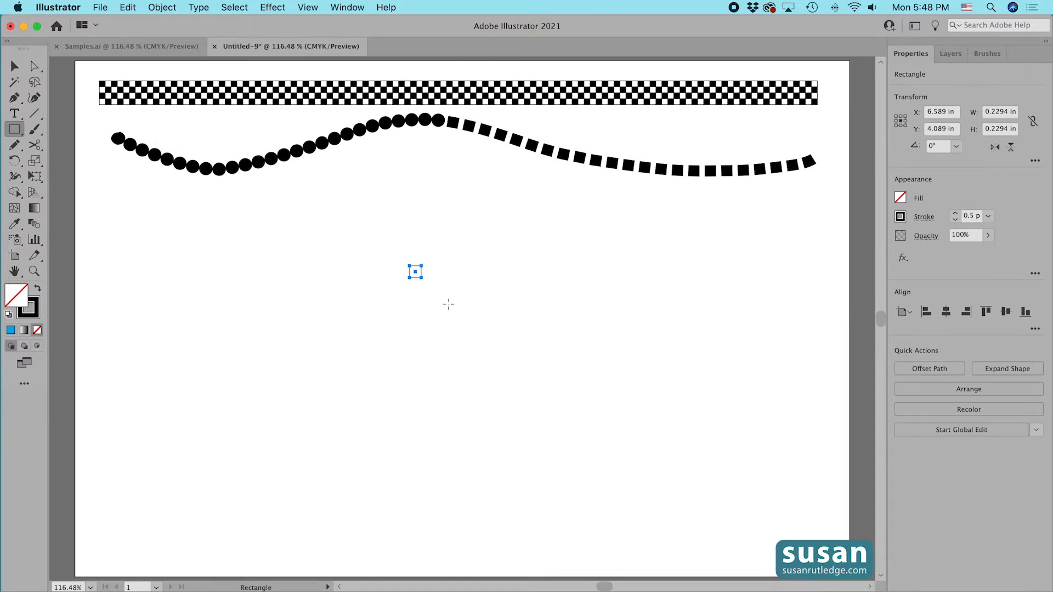
Copy the square to its right edge and repeat the duplicate to make a row of four squares.
{"action": "key", "text": "v"}
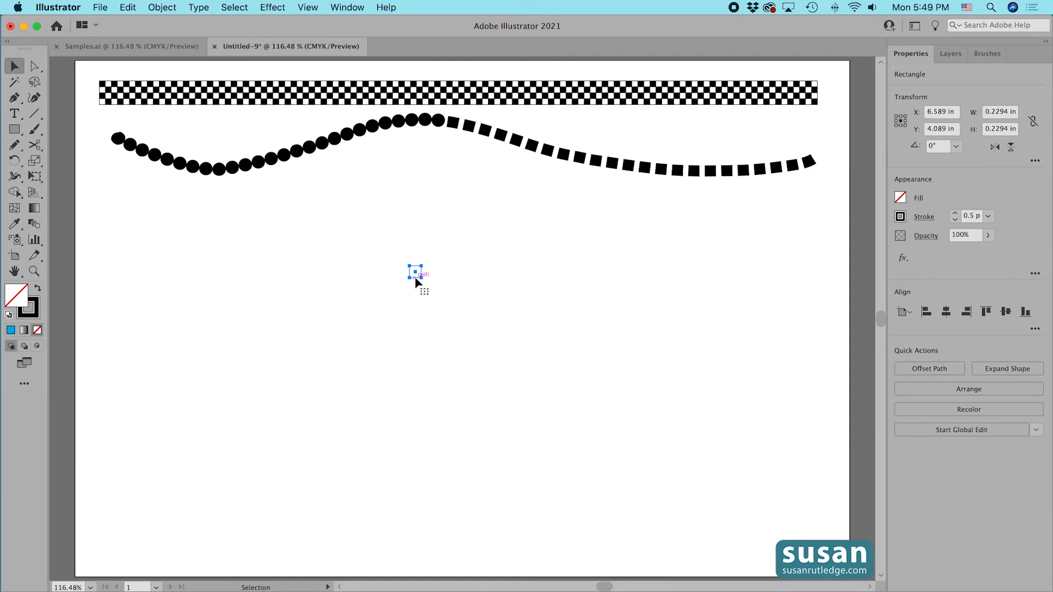
{"action": "left_click_drag", "start_coordinate": [416, 278], "coordinate": [429, 280]}
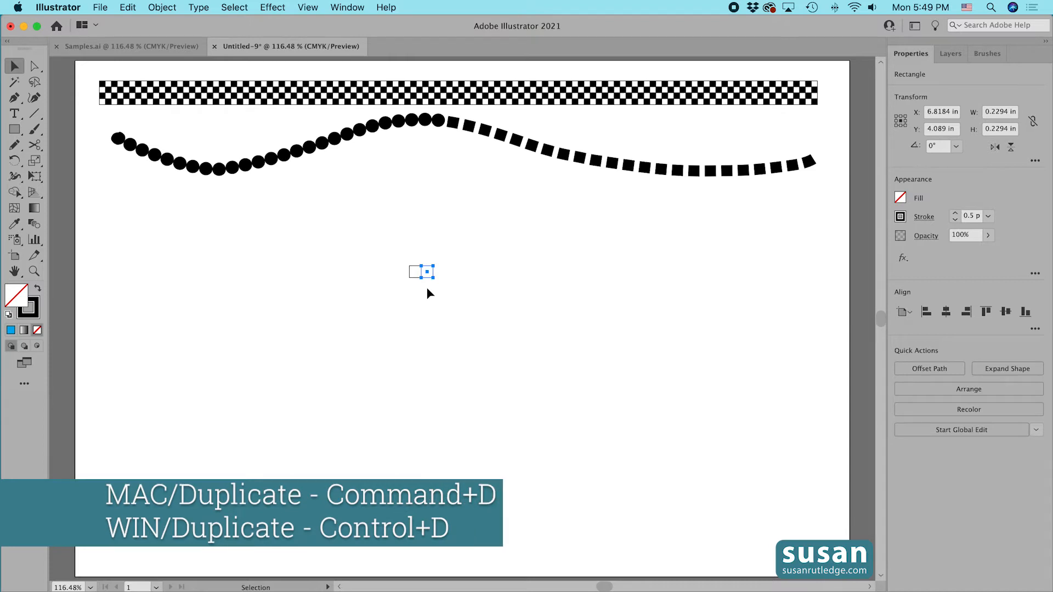
{"action": "key", "text": "super+d"}
{"action": "key", "text": "super+d"}
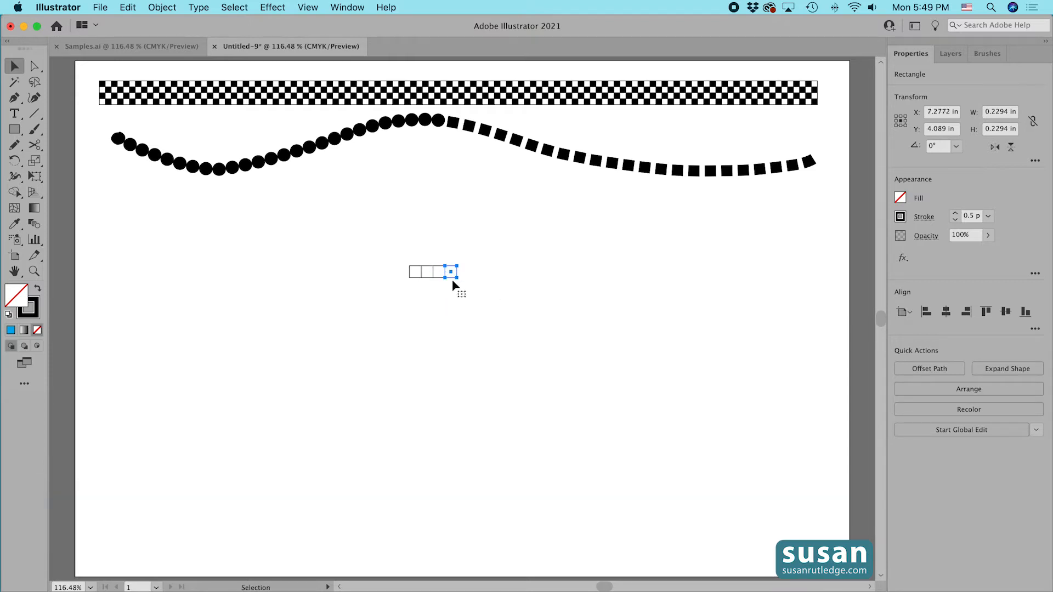
Copy the row of four squares directly below and repeat it to build a four-by-four grid.
{"action": "left_click_drag", "start_coordinate": [399, 261], "coordinate": [475, 294]}
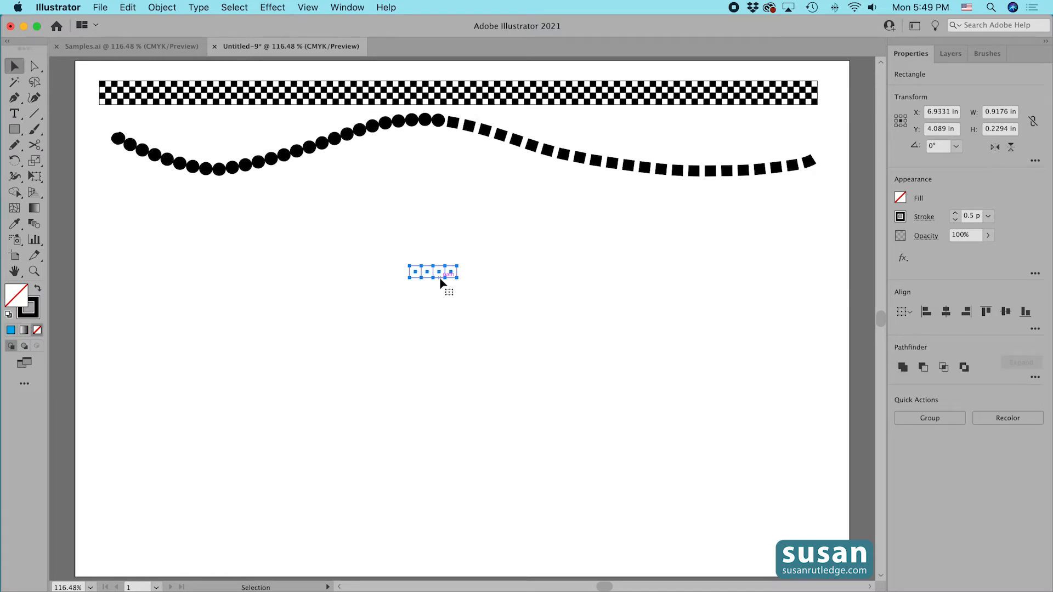
{"action": "left_click_drag", "start_coordinate": [440, 277], "coordinate": [443, 296]}
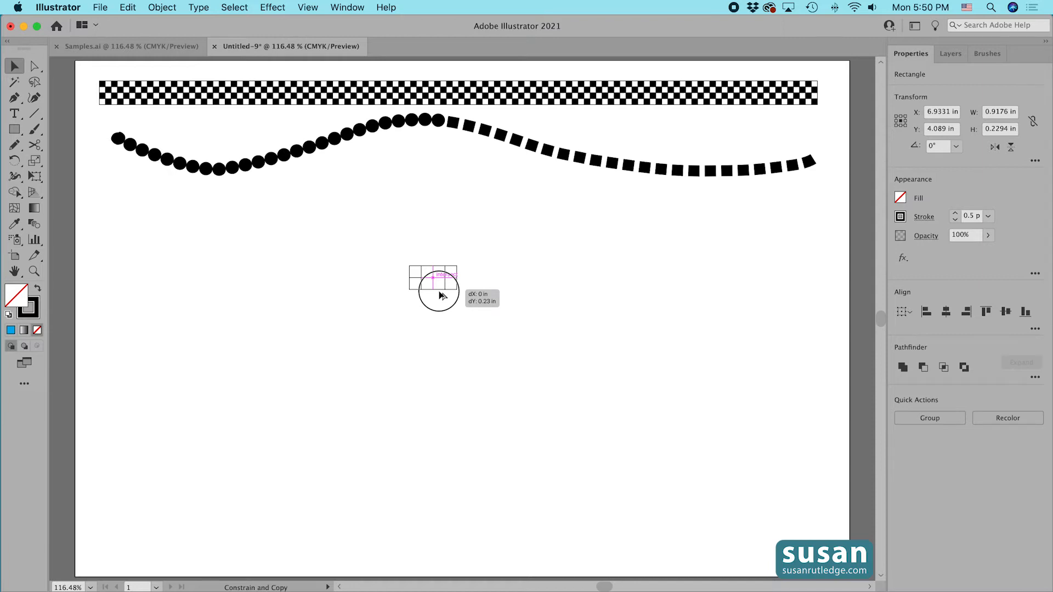
{"action": "left_click_drag", "start_coordinate": [439, 293], "coordinate": [440, 294]}
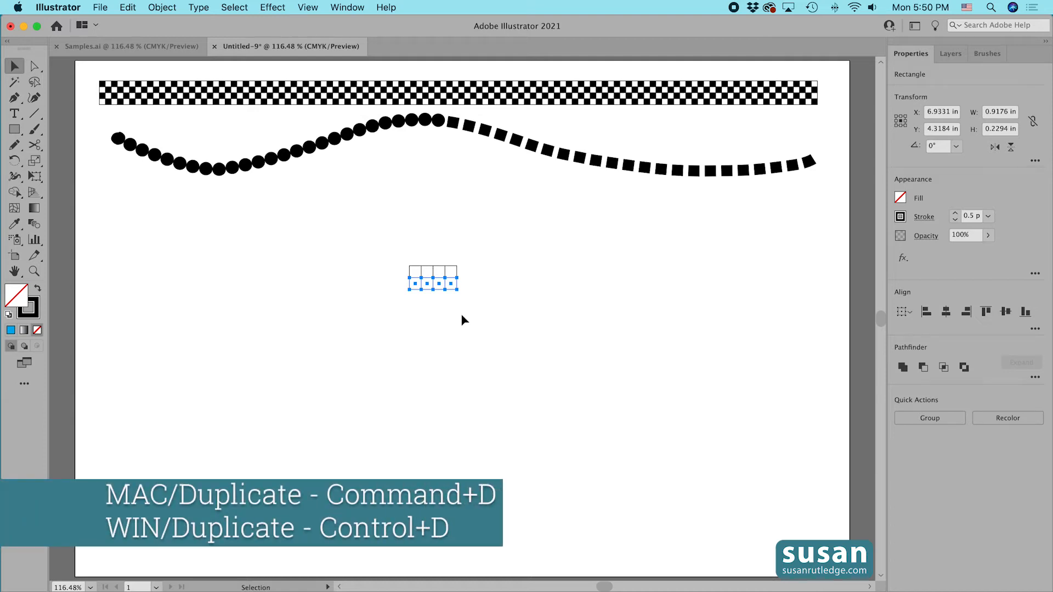
{"action": "key", "text": "super+d"}
{"action": "key", "text": "super+d"}
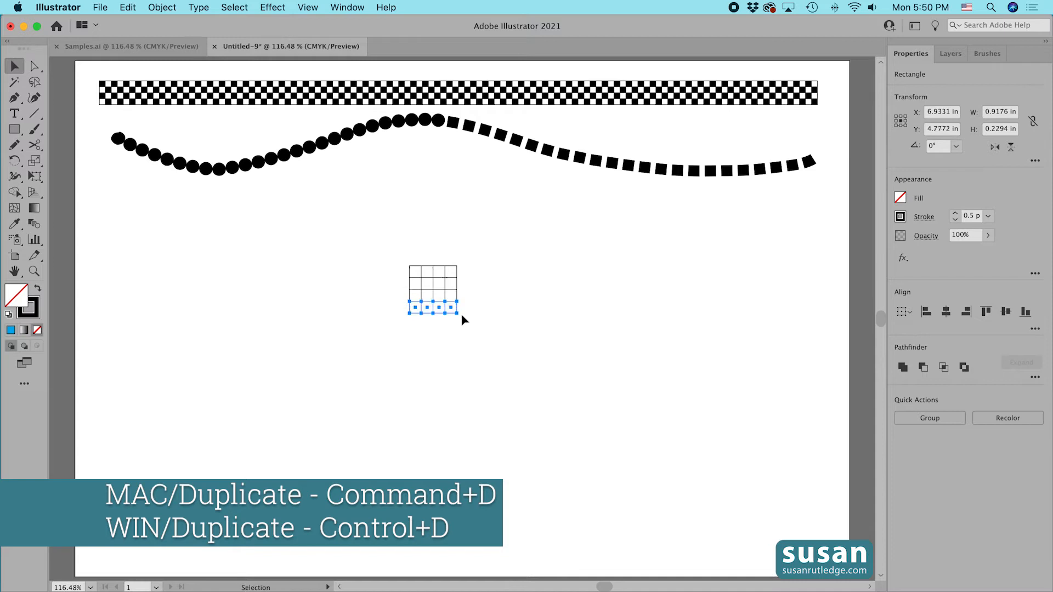
{"action": "left_click", "coordinate": [487, 311]}
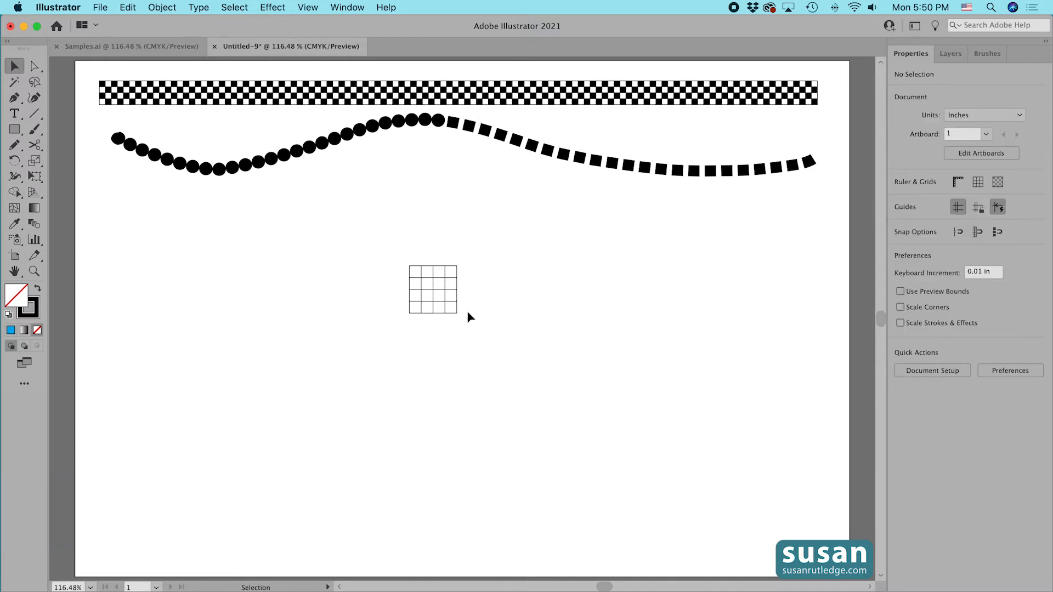
Select alternating squares in a checkerboard arrangement and fill them with black.
{"action": "left_click", "coordinate": [415, 271]}
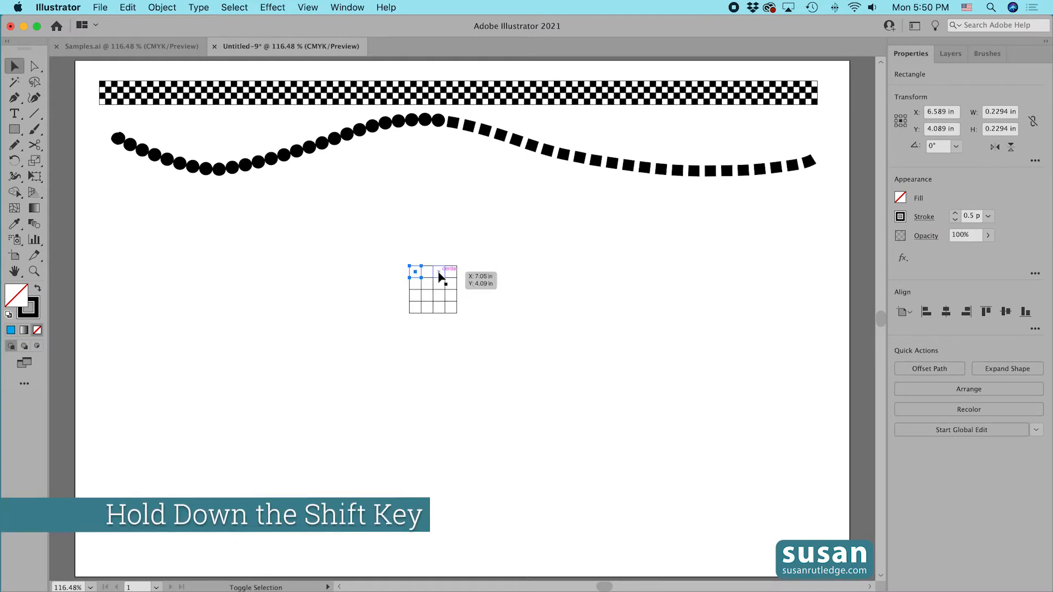
{"action": "left_click", "coordinate": [437, 280], "text": "shift"}
{"action": "left_click", "coordinate": [430, 287], "text": "shift"}
{"action": "left_click", "coordinate": [451, 283], "text": "shift"}
{"action": "left_click", "coordinate": [415, 296], "text": "shift"}
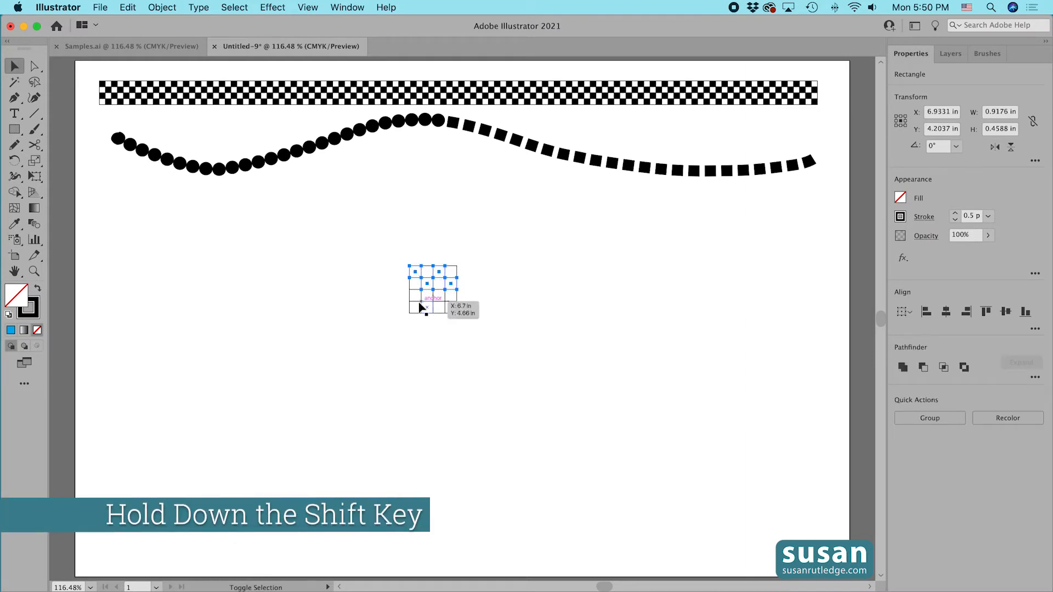
{"action": "left_click", "coordinate": [426, 307], "text": "shift"}
{"action": "left_click", "coordinate": [452, 307], "text": "shift"}
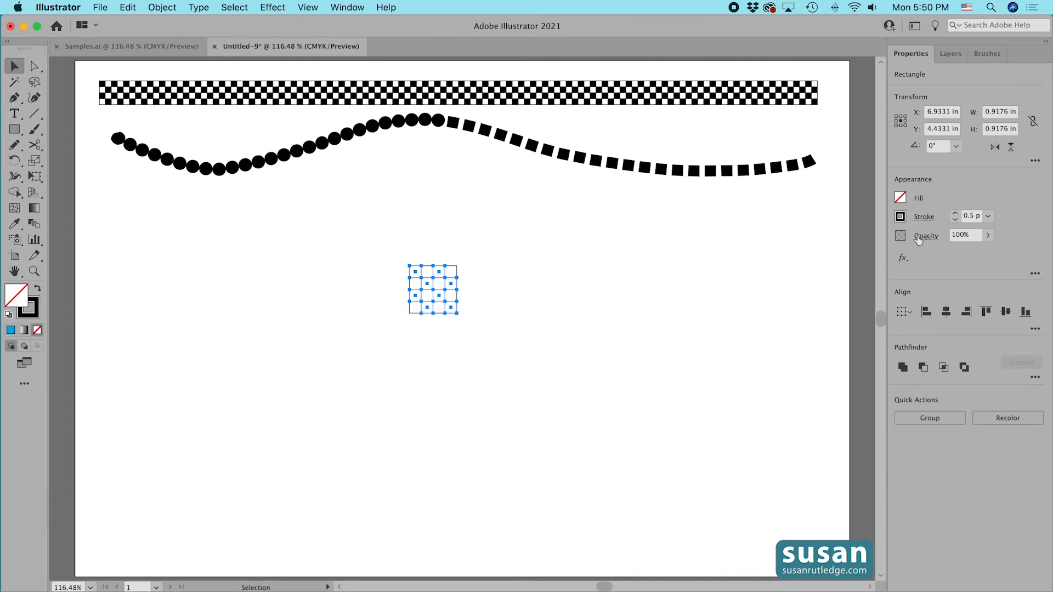
{"action": "left_click", "coordinate": [900, 198]}
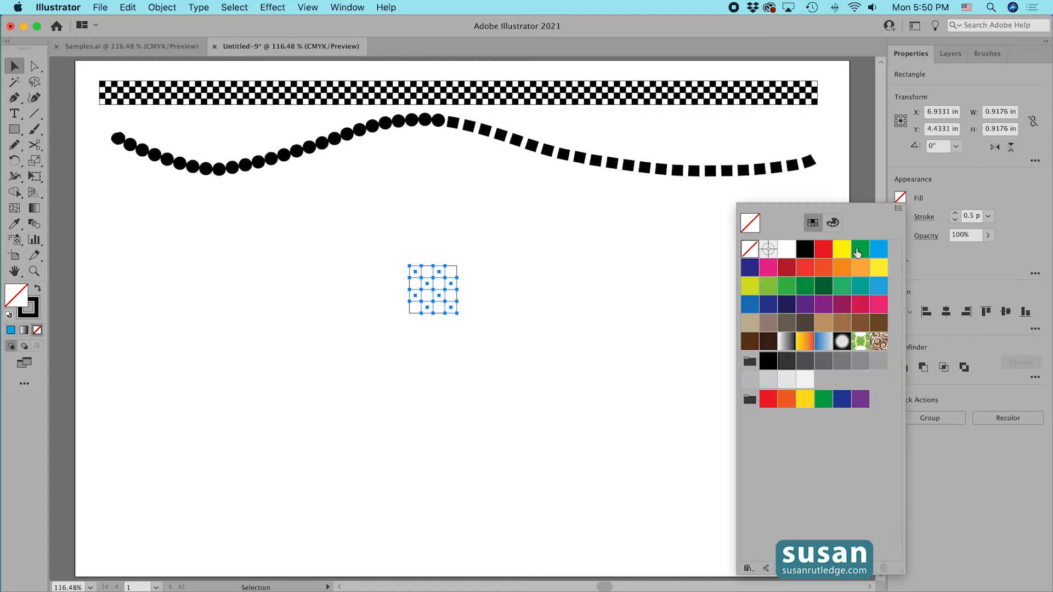
{"action": "left_click", "coordinate": [804, 248]}
{"action": "left_click", "coordinate": [594, 258]}
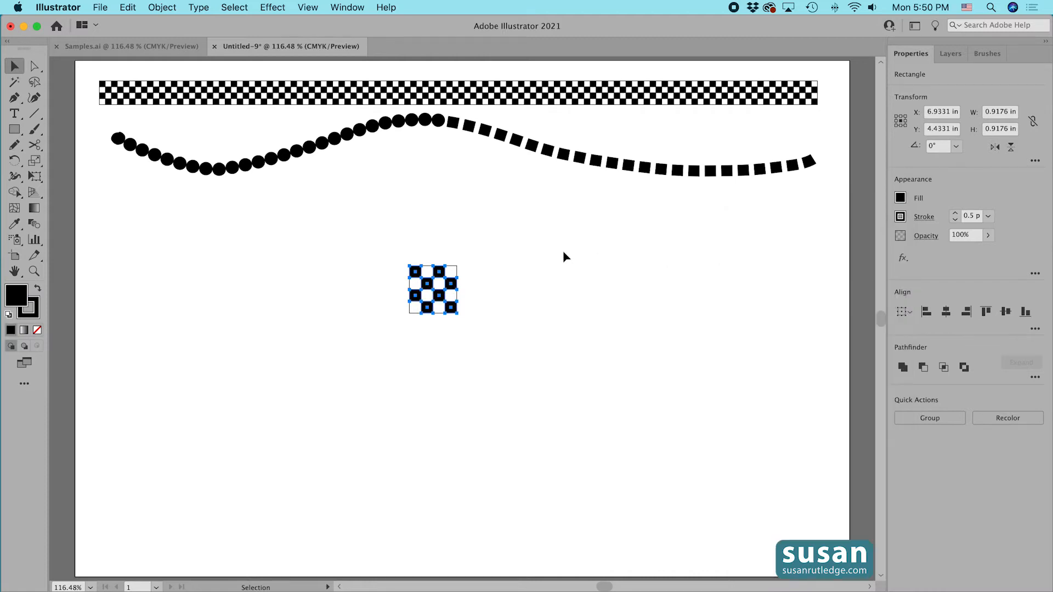
Select all sixteen squares and group them.
{"action": "left_click_drag", "start_coordinate": [378, 236], "coordinate": [476, 343]}
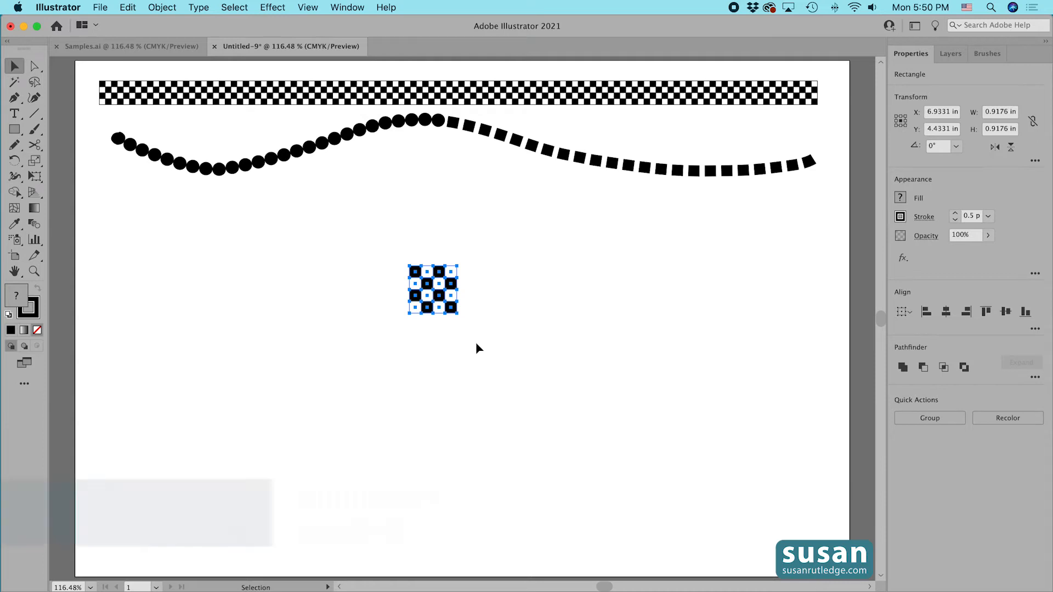
{"action": "key", "text": "super+g"}
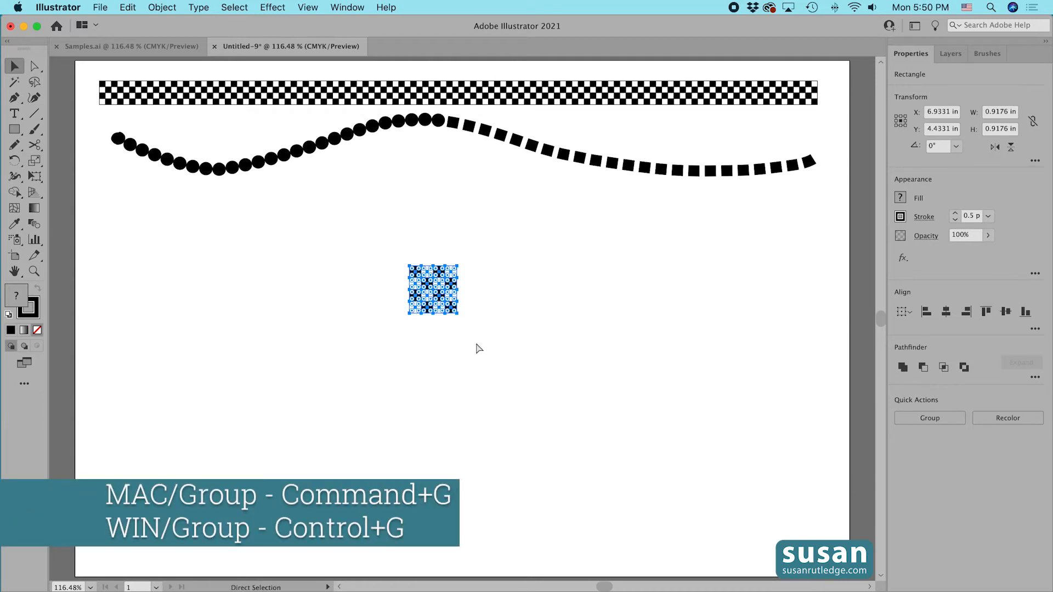
{"action": "left_click", "coordinate": [495, 318]}
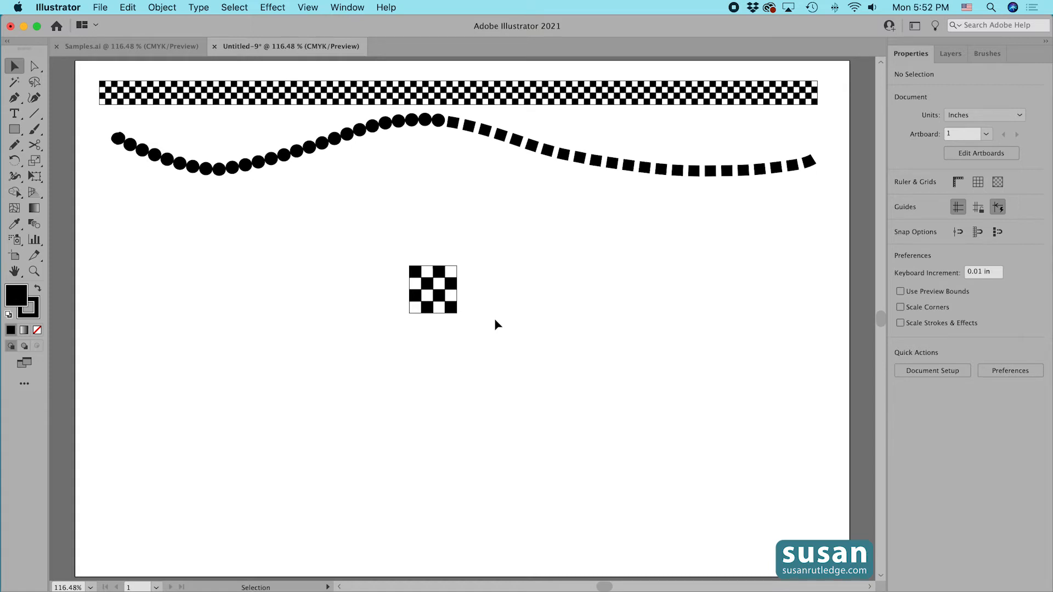
Draw a rectangle with no fill and no stroke exactly over the grid in Outline view.
{"action": "key", "text": "m"}
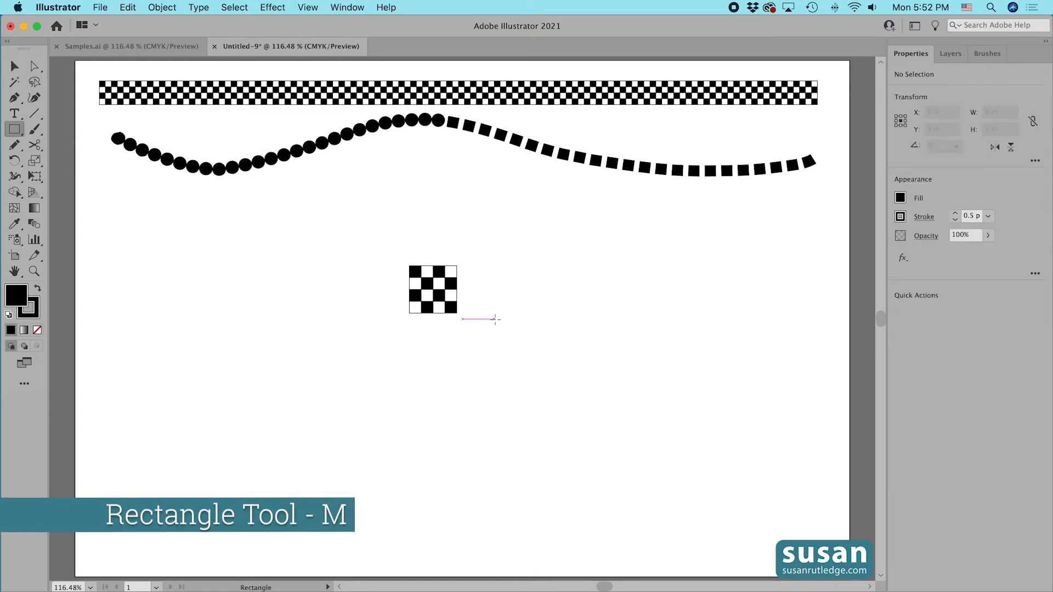
{"action": "left_click", "coordinate": [900, 197]}
{"action": "left_click", "coordinate": [750, 248]}
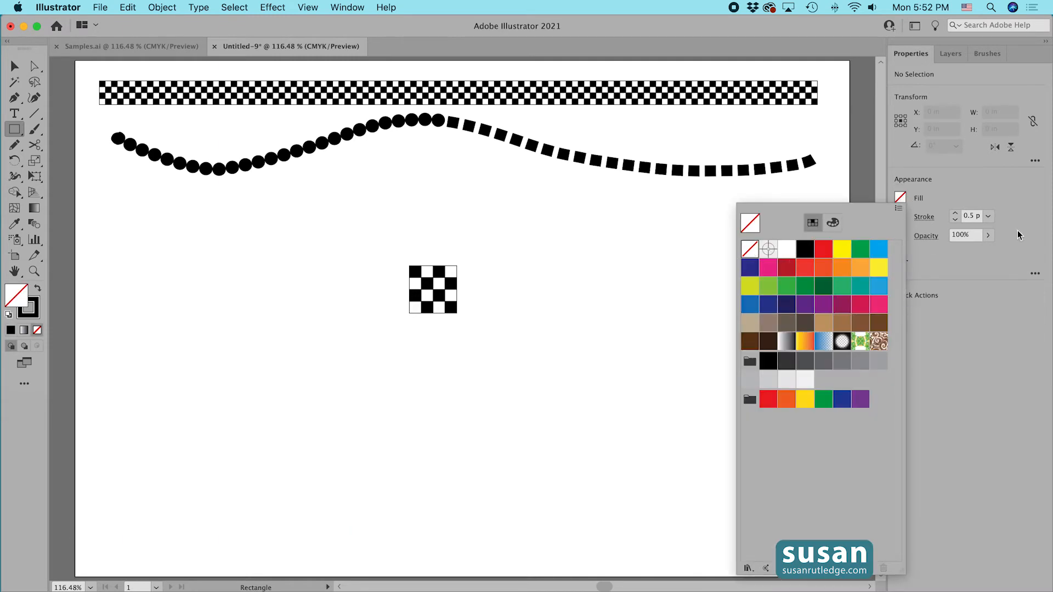
{"action": "left_click", "coordinate": [956, 219]}
{"action": "left_click", "coordinate": [955, 220]}
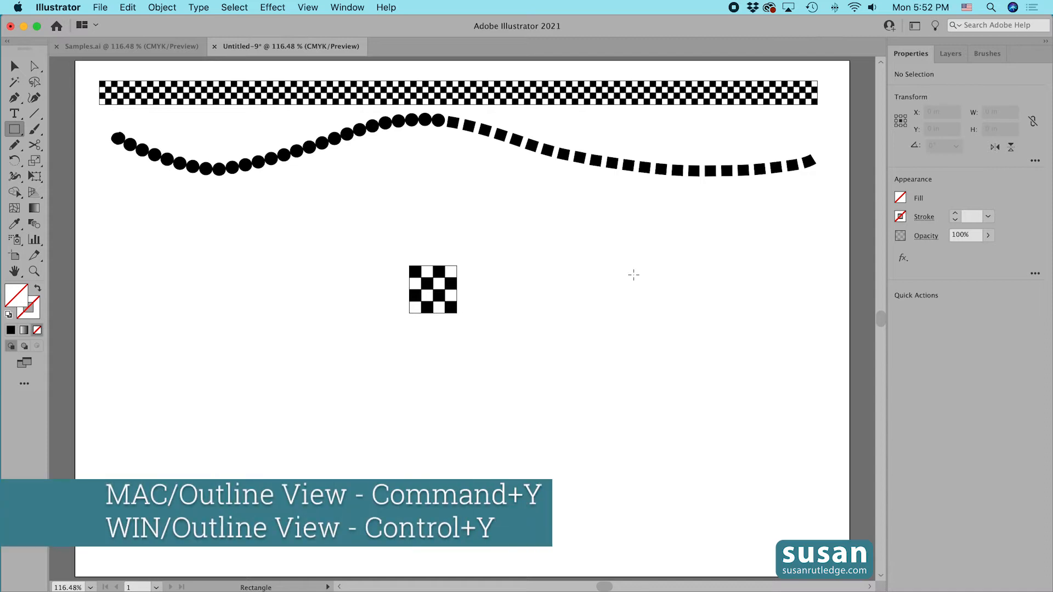
{"action": "key", "text": "super+y"}
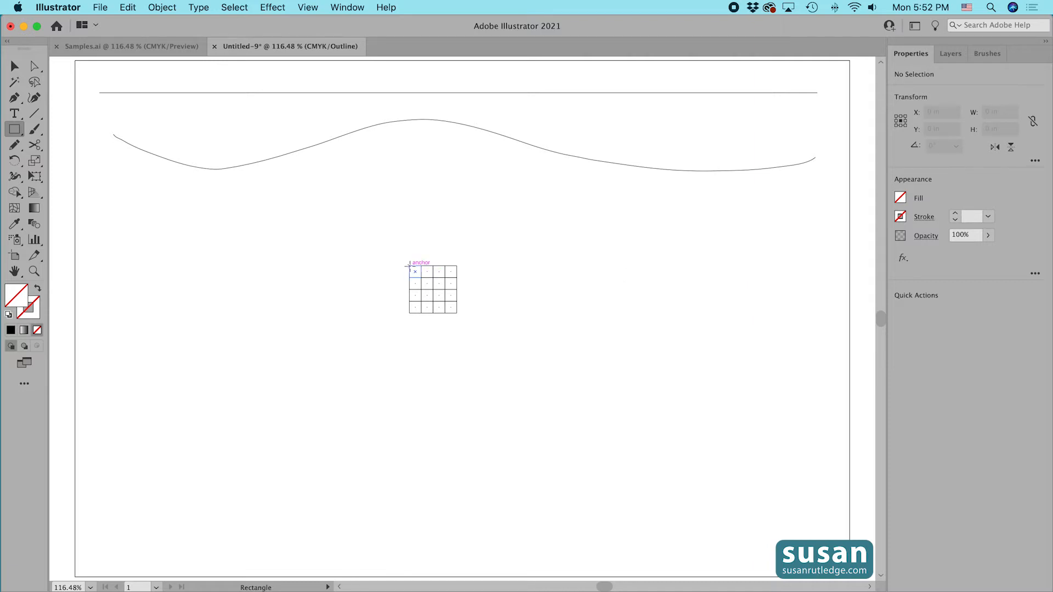
{"action": "left_click_drag", "start_coordinate": [409, 266], "coordinate": [457, 313]}
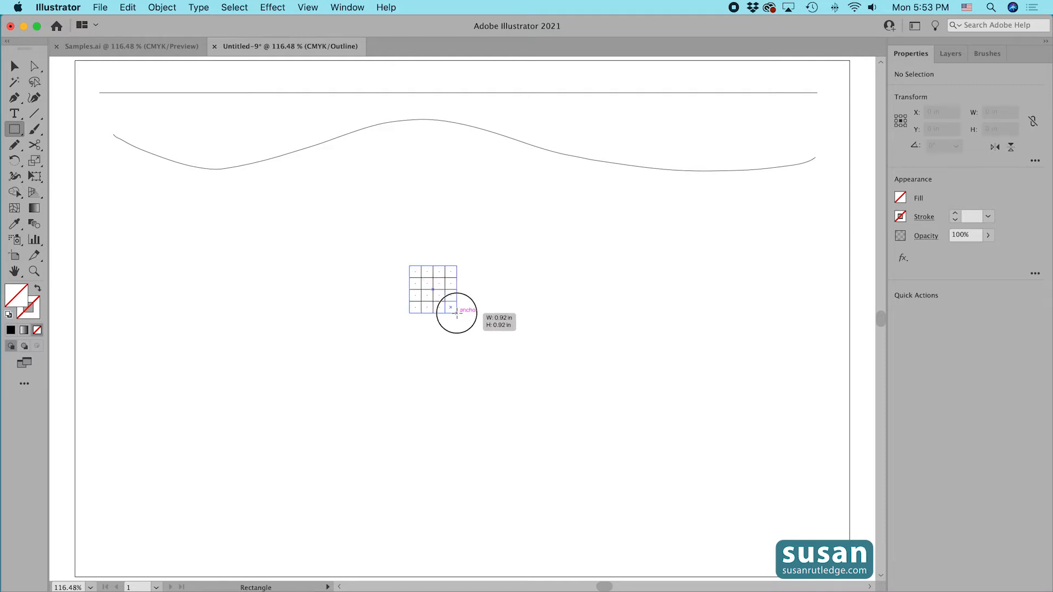
{"action": "left_click_drag", "start_coordinate": [457, 313], "coordinate": [457, 313]}
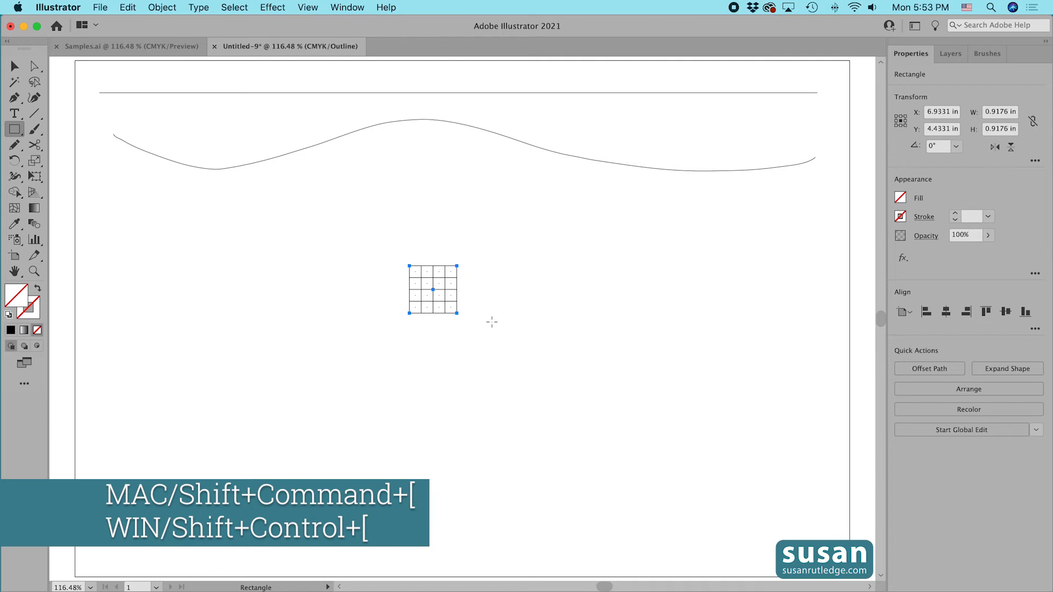
Send the unfilled rectangle to the back and group it with the checkerboard squares.
{"action": "key", "text": "shift+super+bracketleft"}
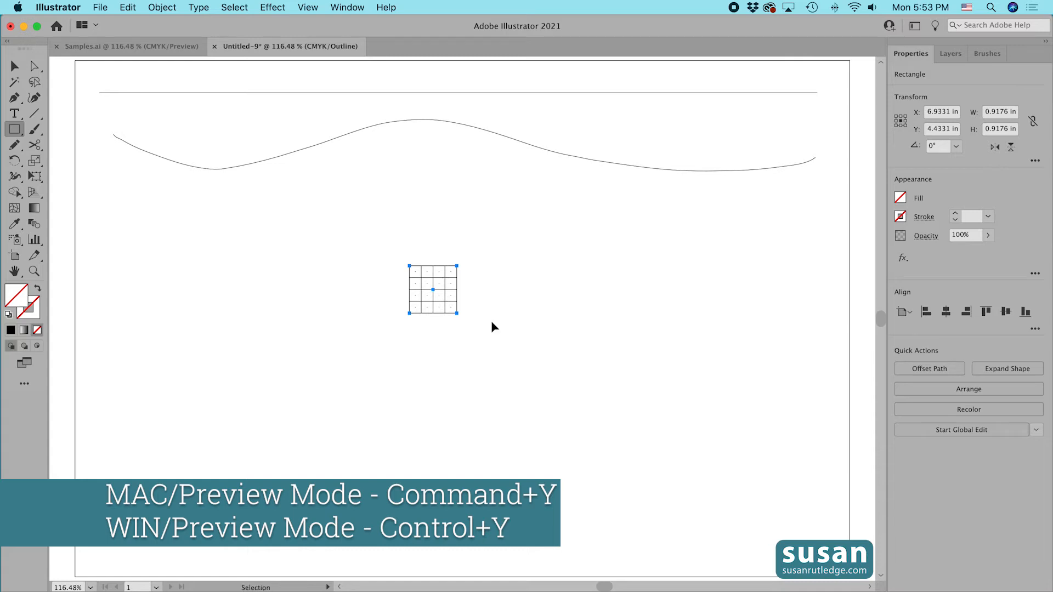
{"action": "key", "text": "super+y"}
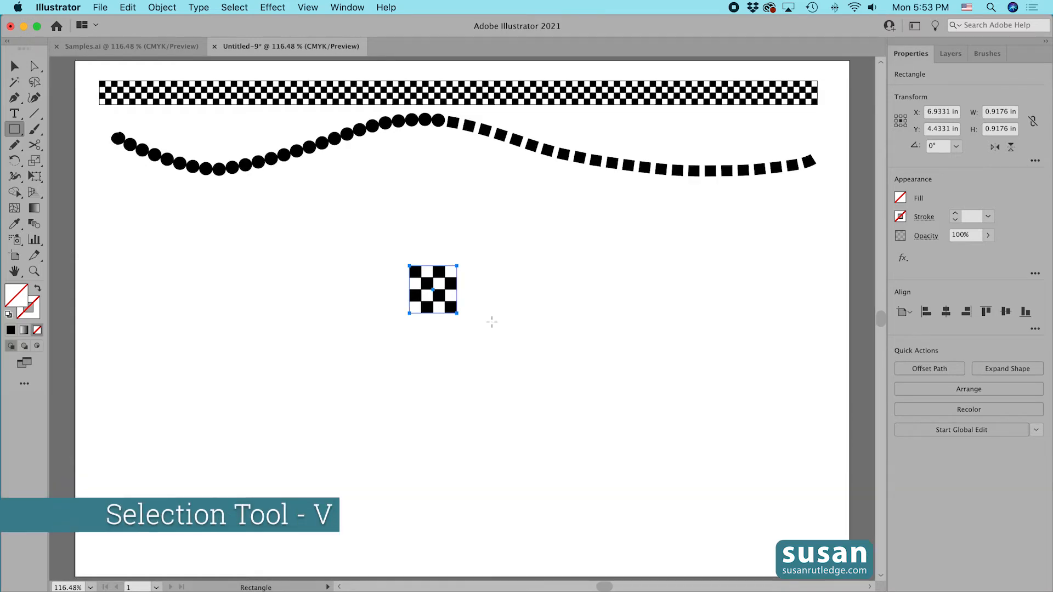
{"action": "key", "text": "v"}
{"action": "left_click_drag", "start_coordinate": [386, 245], "coordinate": [492, 340]}
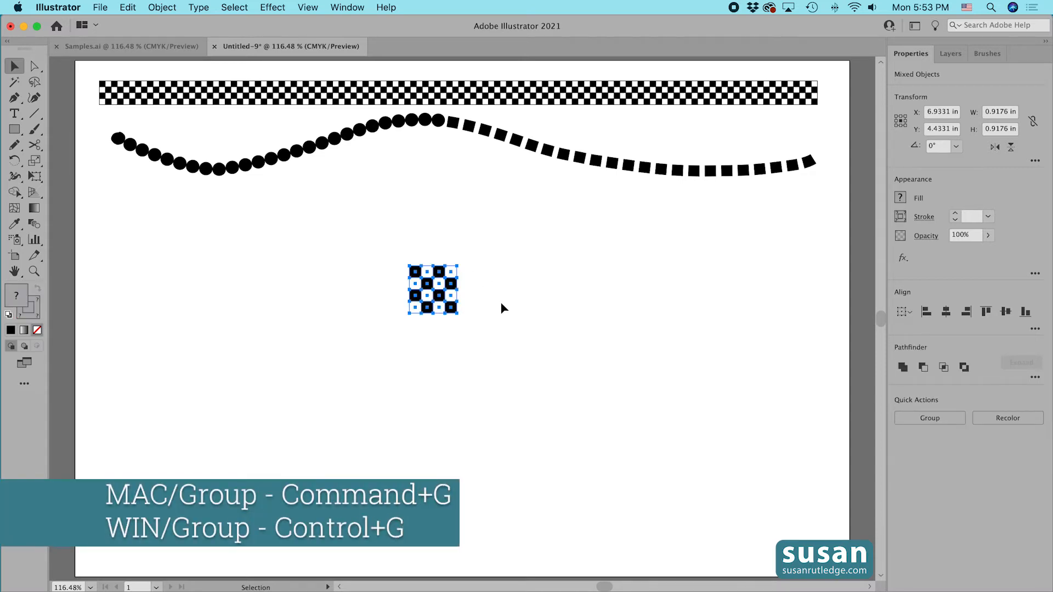
{"action": "key", "text": "super+g"}
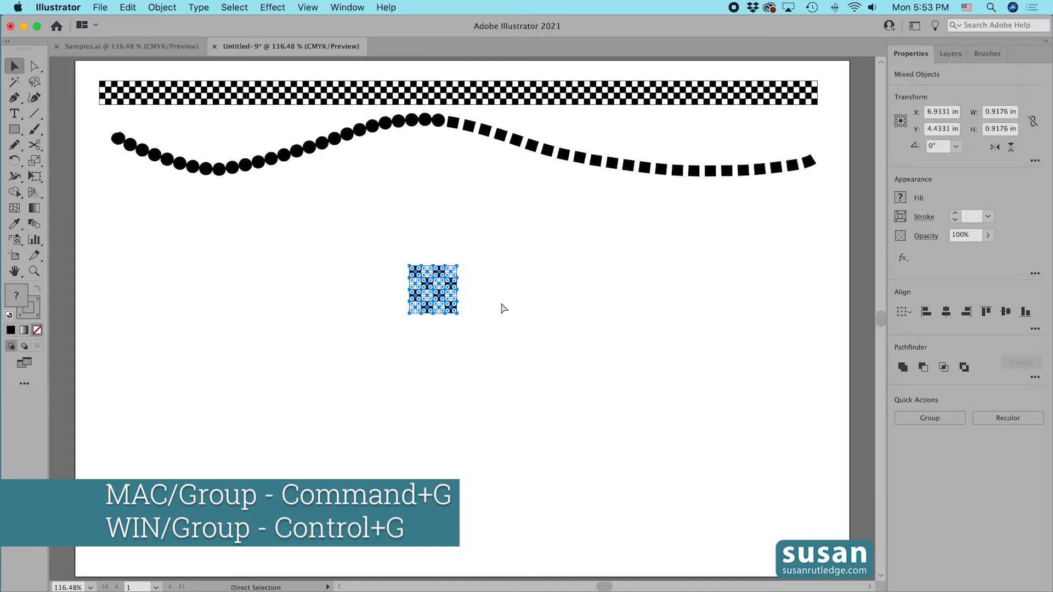
Create a new Pattern Brush named Checkerboard from the grouped tile.
{"action": "left_click", "coordinate": [987, 53]}
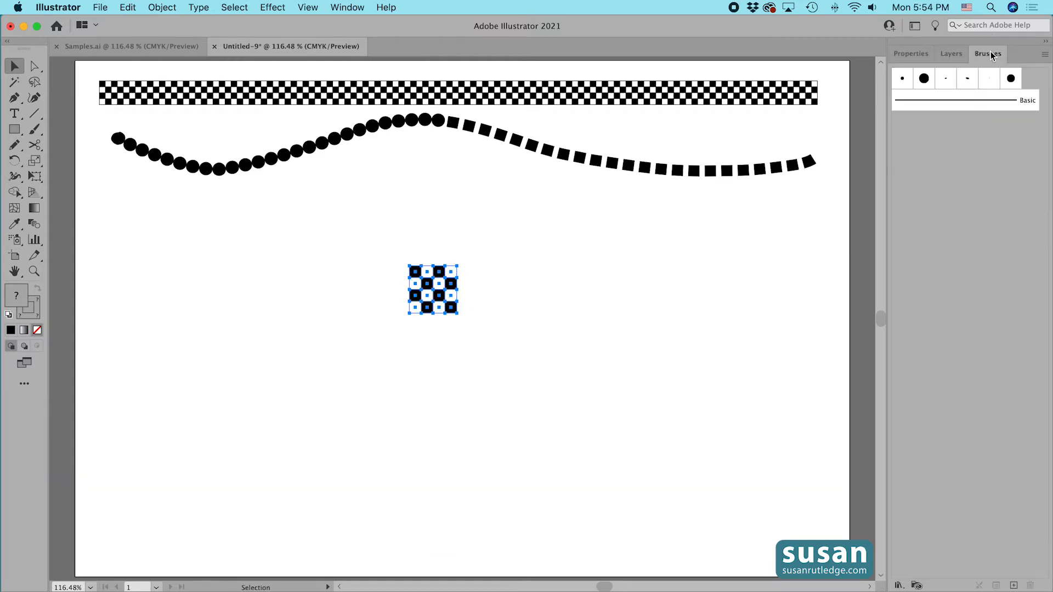
{"action": "mouse_move", "coordinate": [445, 278]}
{"action": "left_mouse_down"}
{"action": "mouse_move", "coordinate": [905, 158]}
{"action": "mouse_move", "coordinate": [907, 144]}
{"action": "left_mouse_up"}
{"action": "left_click", "coordinate": [246, 314]}
{"action": "left_click", "coordinate": [360, 341]}
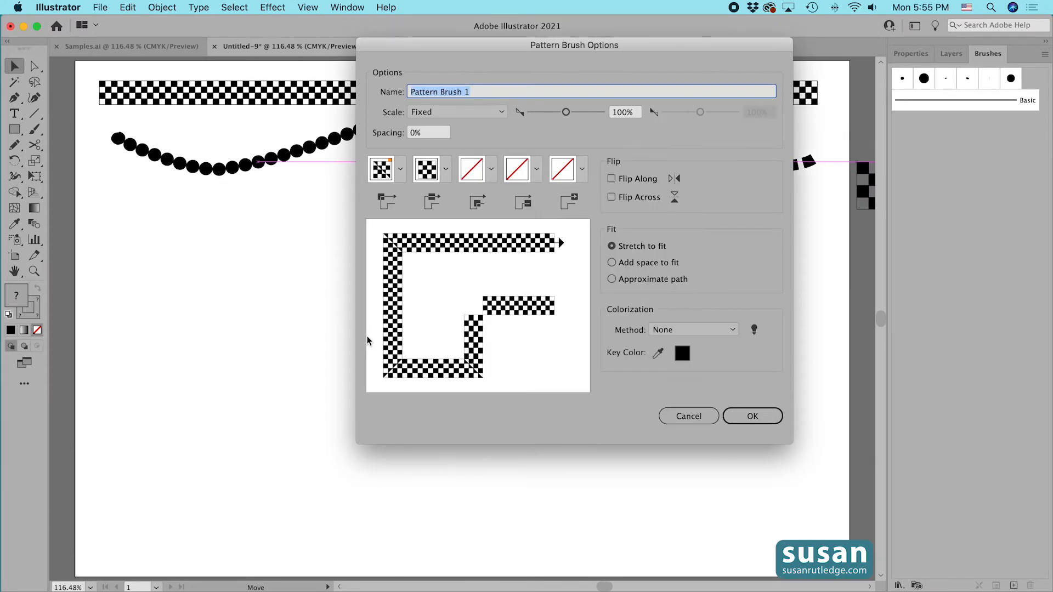
{"action": "type", "text": "Checkerboard"}
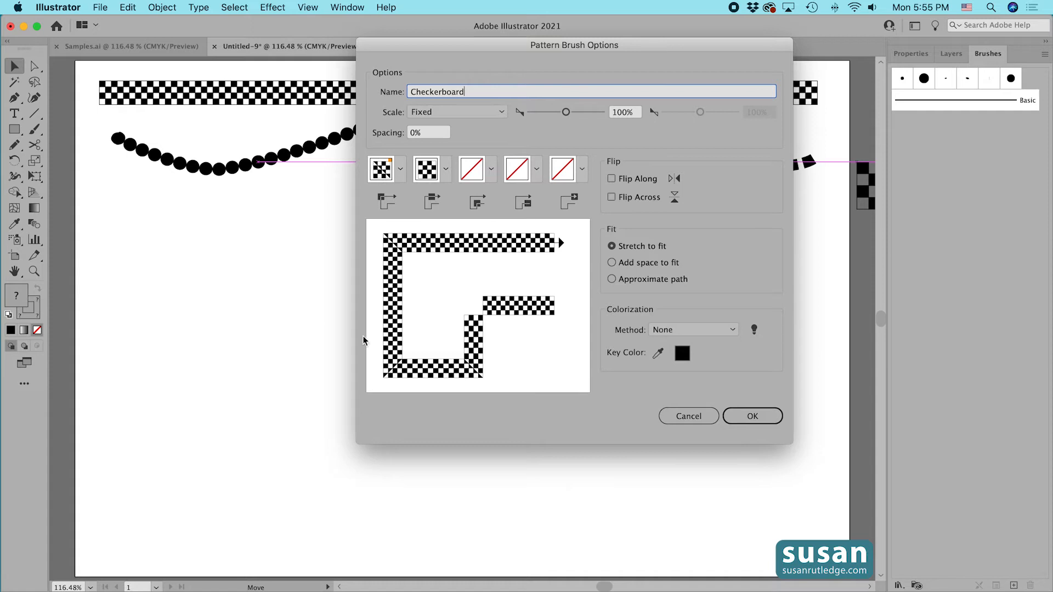
Set the brush's outer corner tile to Auto-Centered.
{"action": "left_click", "coordinate": [401, 172]}
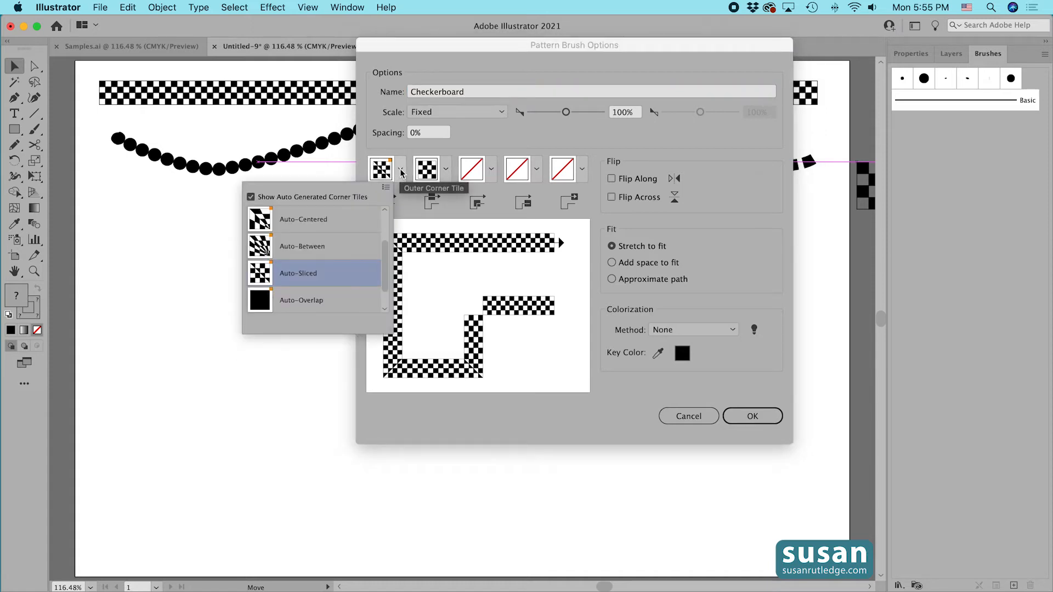
{"action": "left_click", "coordinate": [329, 222]}
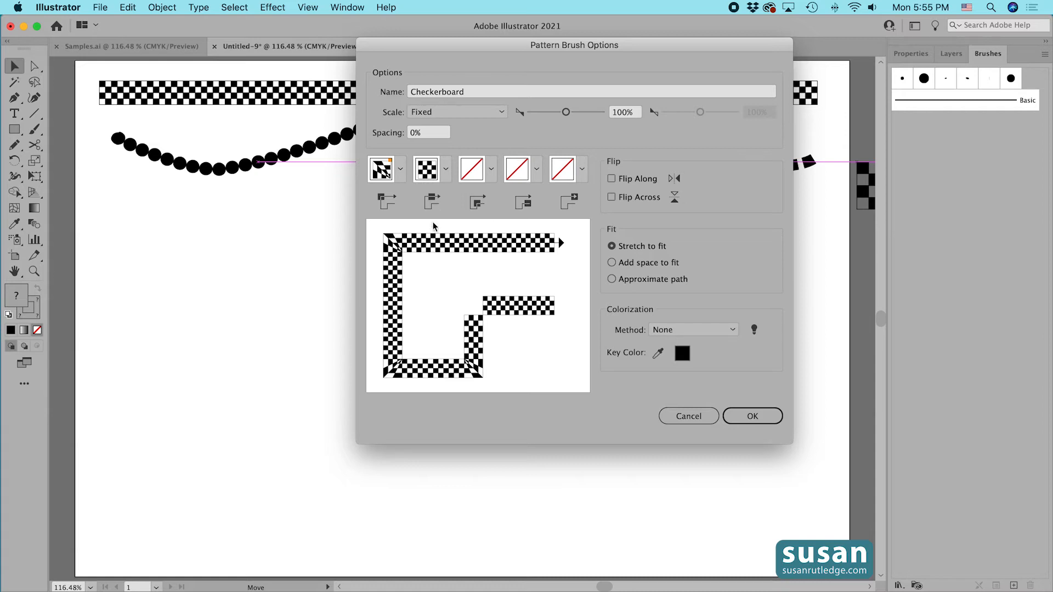
Set the Checkerboard brush's inner corner tile to Auto-Centered and its colorization method to Tints, and save the brush.
{"action": "left_click", "coordinate": [492, 171]}
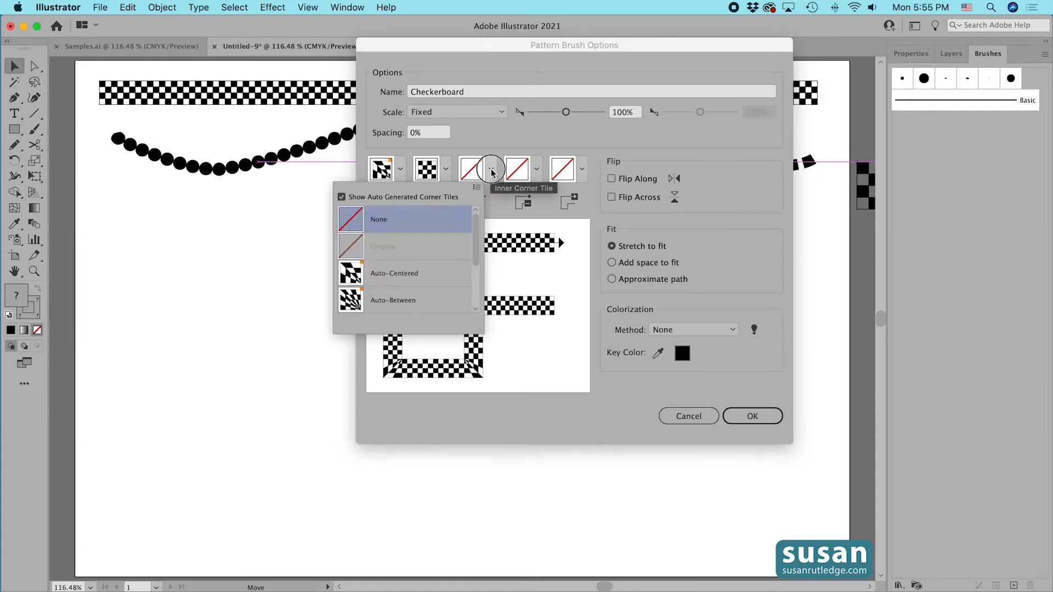
{"action": "left_click", "coordinate": [431, 280]}
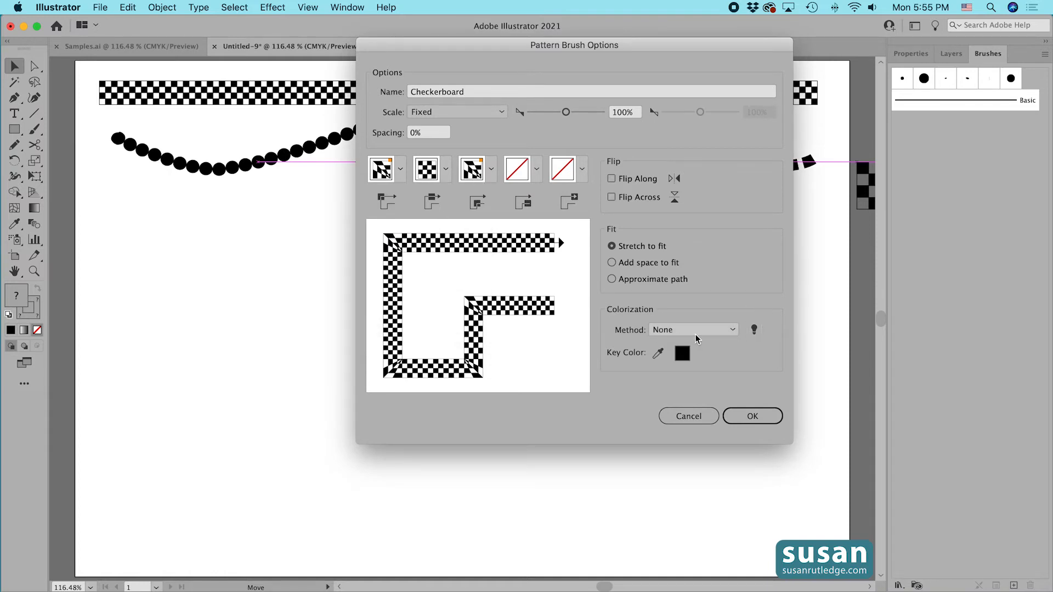
{"action": "left_click", "coordinate": [734, 329]}
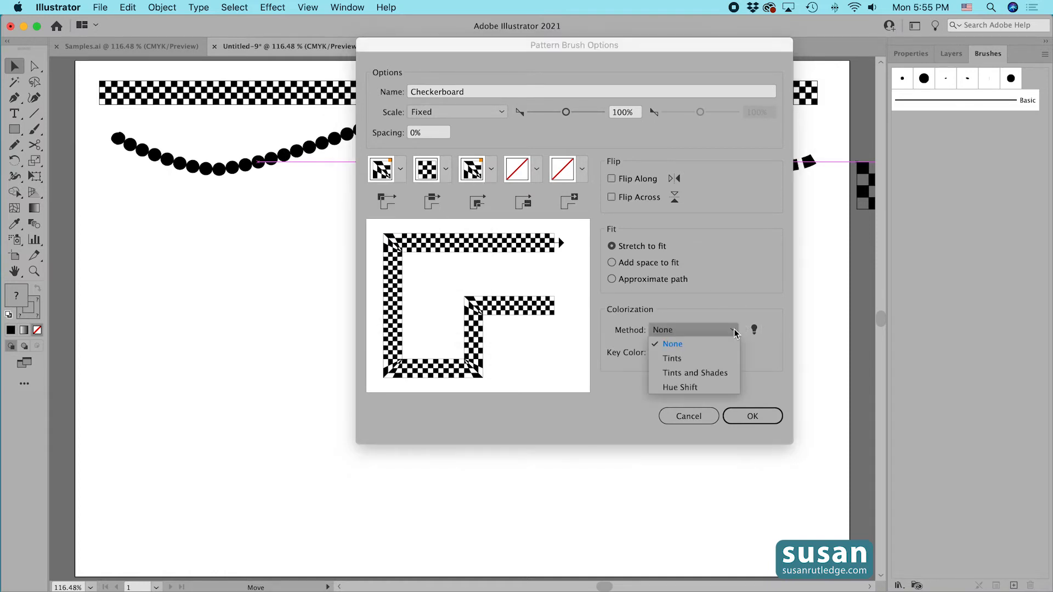
{"action": "left_click", "coordinate": [682, 358]}
{"action": "left_click", "coordinate": [752, 416]}
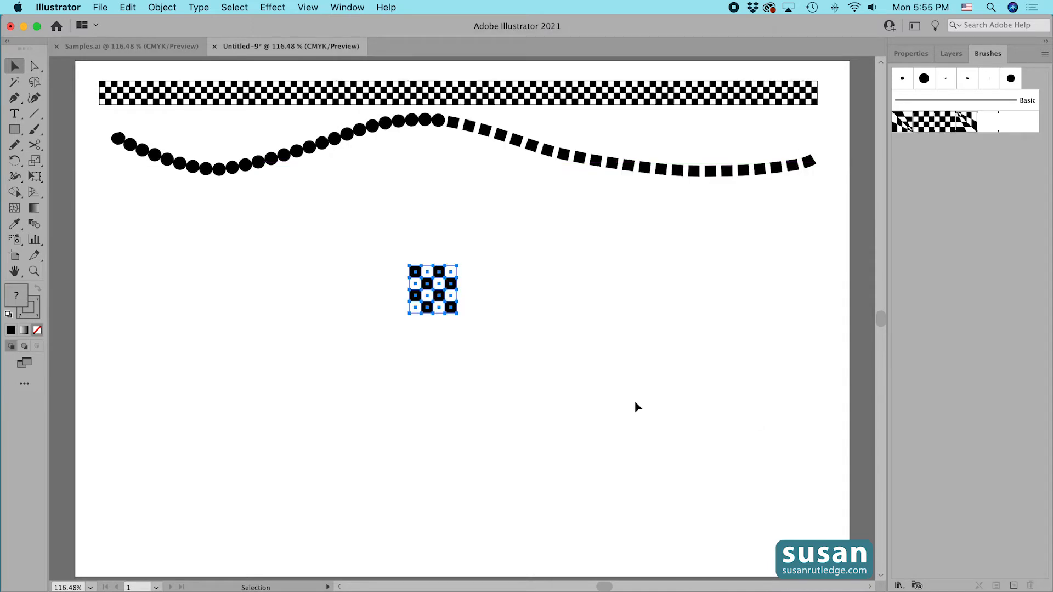
Move the tile aside, paint a test stroke with the Checkerboard brush, and undo the stroke.
{"action": "mouse_move", "coordinate": [424, 279]}
{"action": "left_mouse_down"}
{"action": "mouse_move", "coordinate": [162, 239]}
{"action": "mouse_move", "coordinate": [148, 222]}
{"action": "left_mouse_up"}
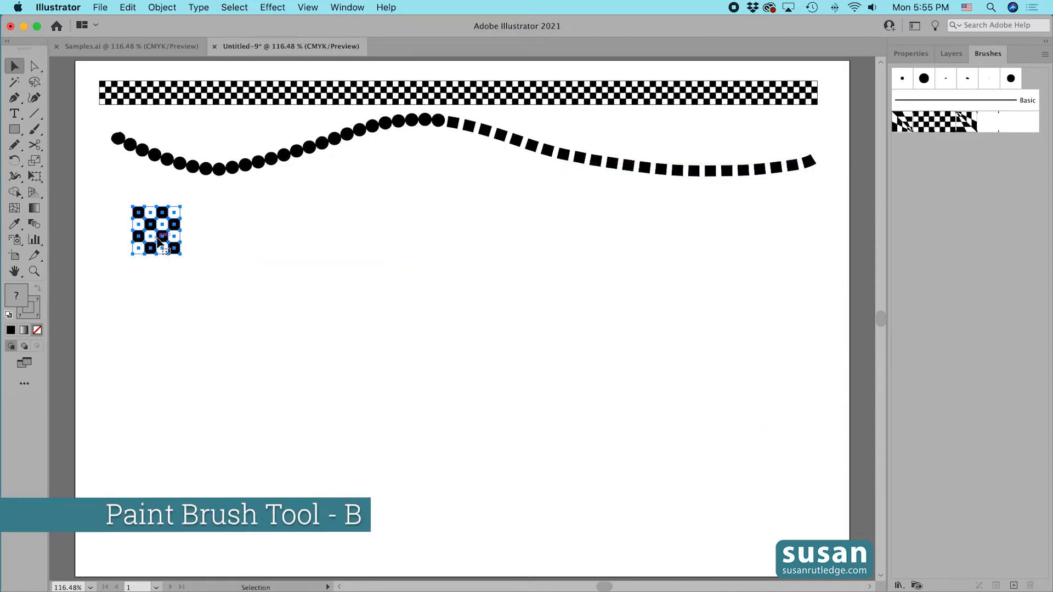
{"action": "key", "text": "b"}
{"action": "mouse_move", "coordinate": [143, 328]}
{"action": "left_mouse_down"}
{"action": "mouse_move", "coordinate": [244, 385]}
{"action": "mouse_move", "coordinate": [394, 311]}
{"action": "mouse_move", "coordinate": [682, 386]}
{"action": "left_mouse_up"}
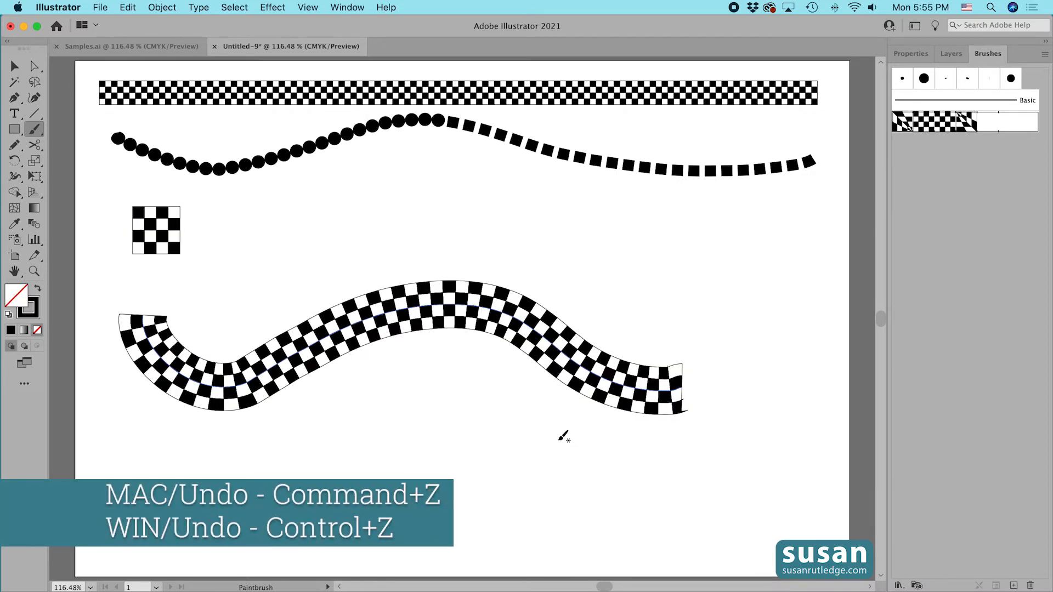
{"action": "key", "text": "super+z"}
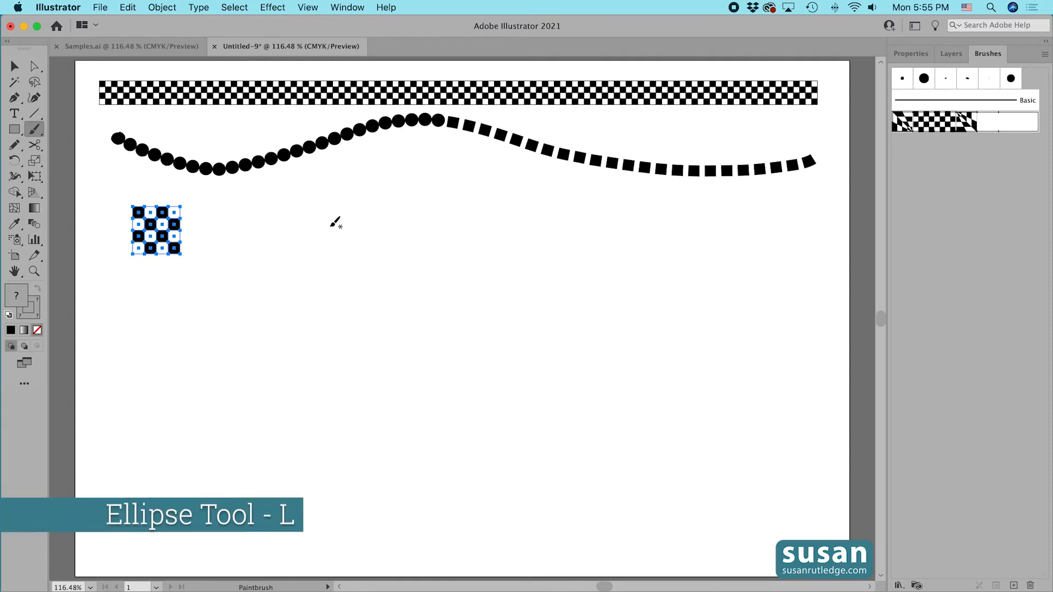
Draw a circle 0.5097 in wide and 0.5097 in high with the Ellipse tool.
{"action": "key", "text": "l"}
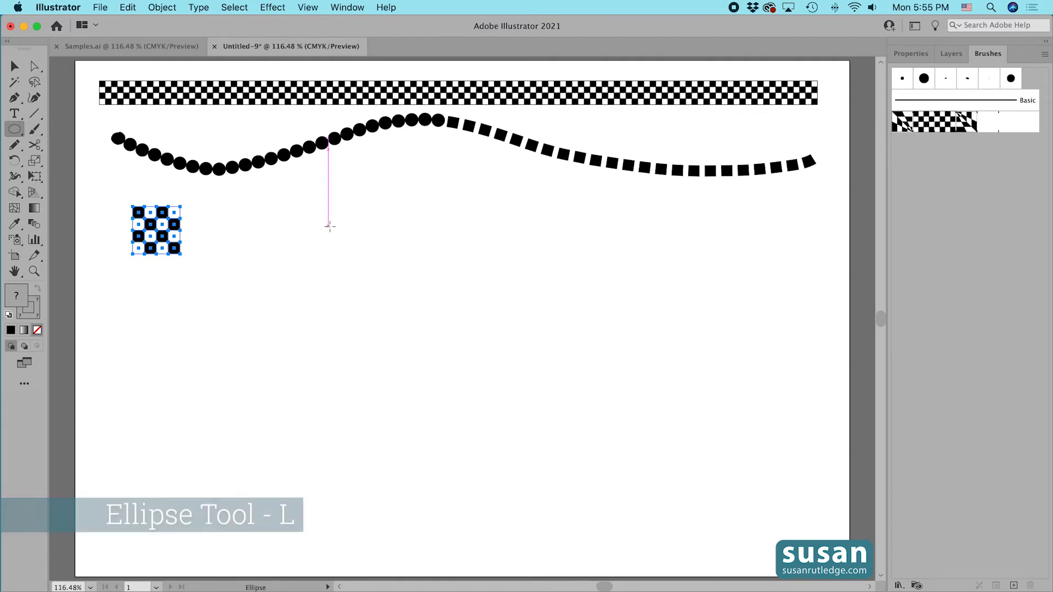
{"action": "left_click", "coordinate": [452, 376]}
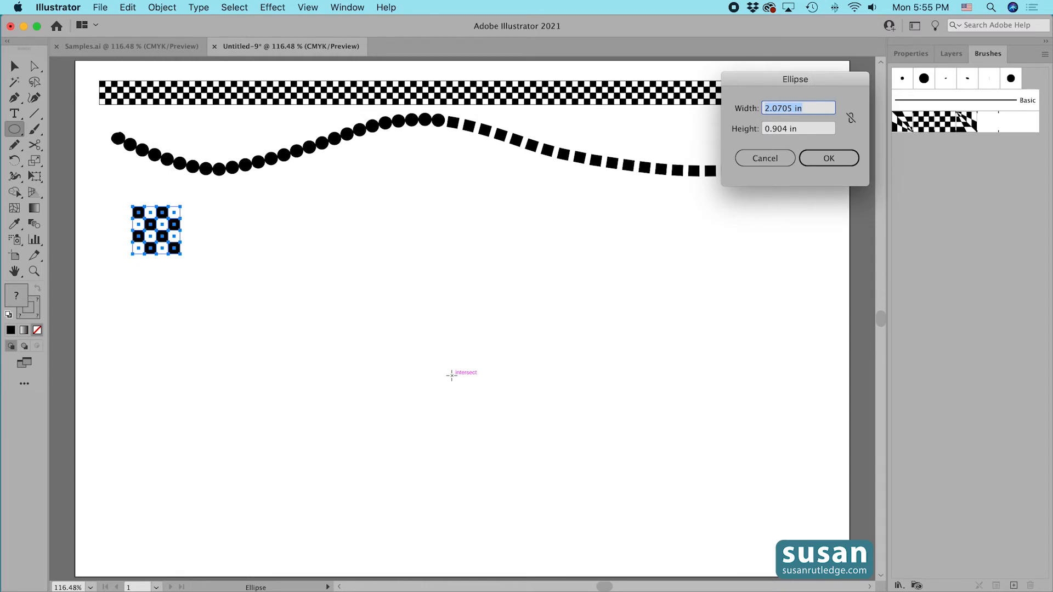
{"action": "type", "text": ".5097"}
{"action": "key", "text": "Tab"}
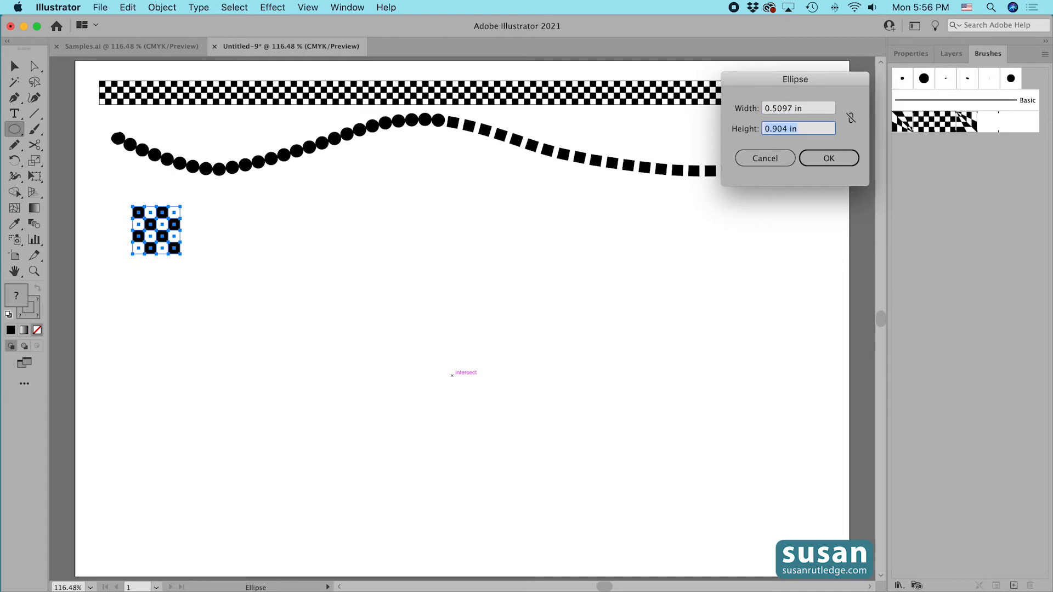
{"action": "type", "text": ".5097"}
{"action": "left_click", "coordinate": [822, 158]}
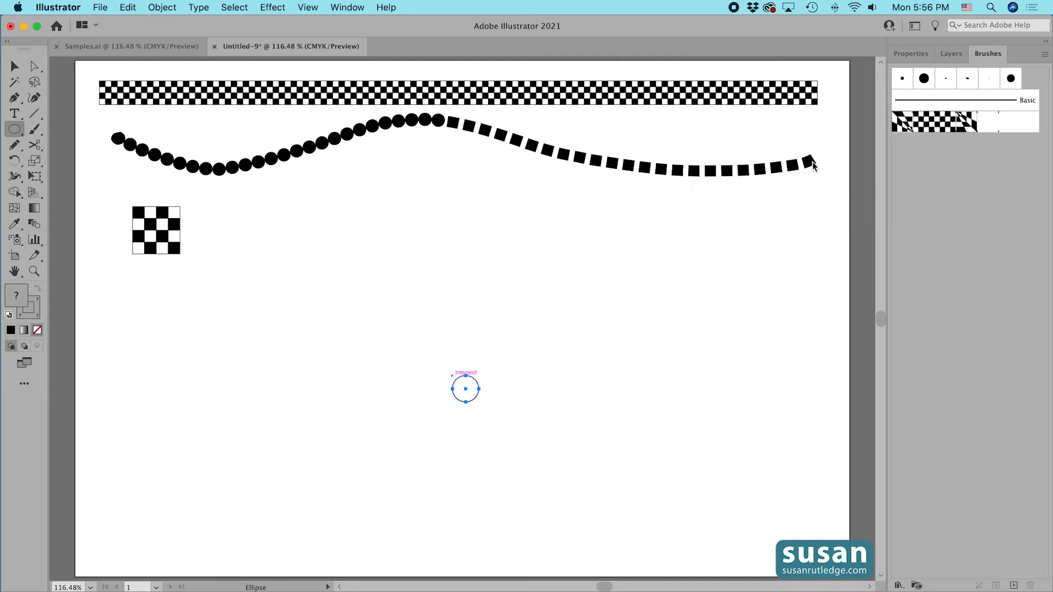
Fill the circle with black.
{"action": "left_click", "coordinate": [911, 54]}
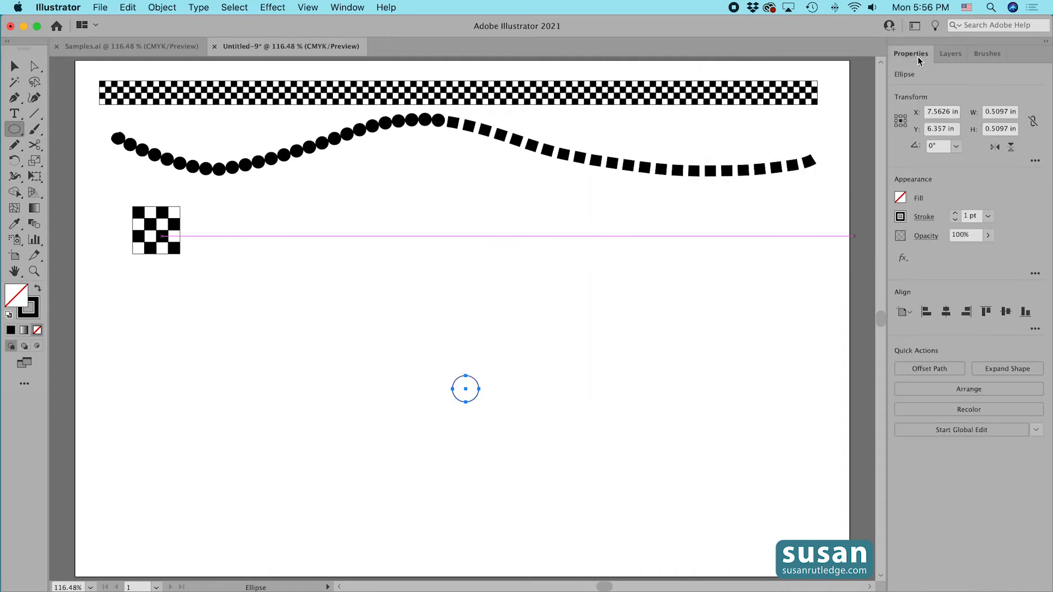
{"action": "left_click", "coordinate": [901, 197]}
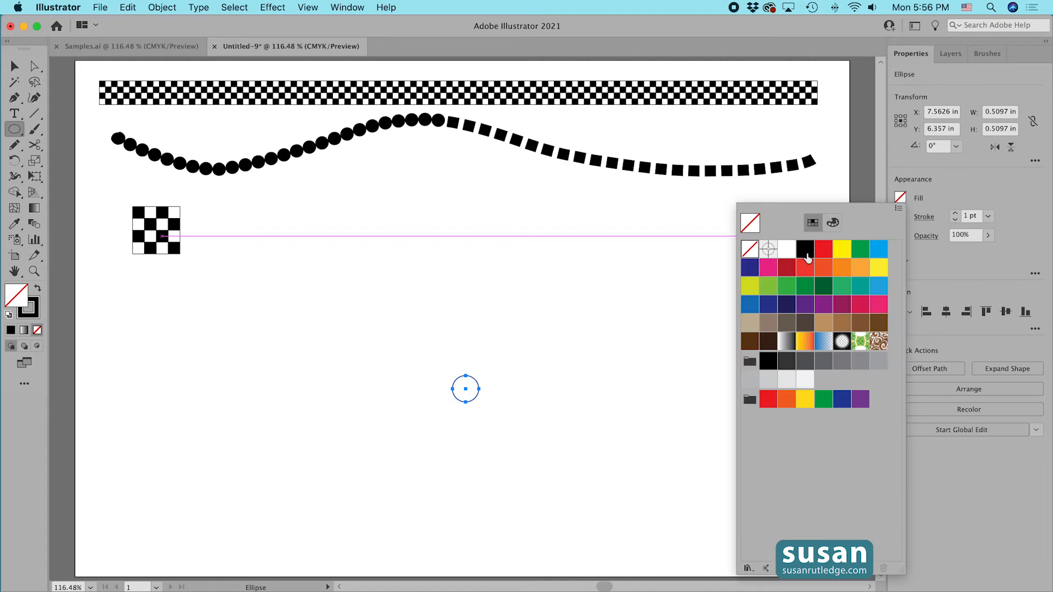
{"action": "left_click", "coordinate": [804, 249]}
{"action": "left_click", "coordinate": [14, 65]}
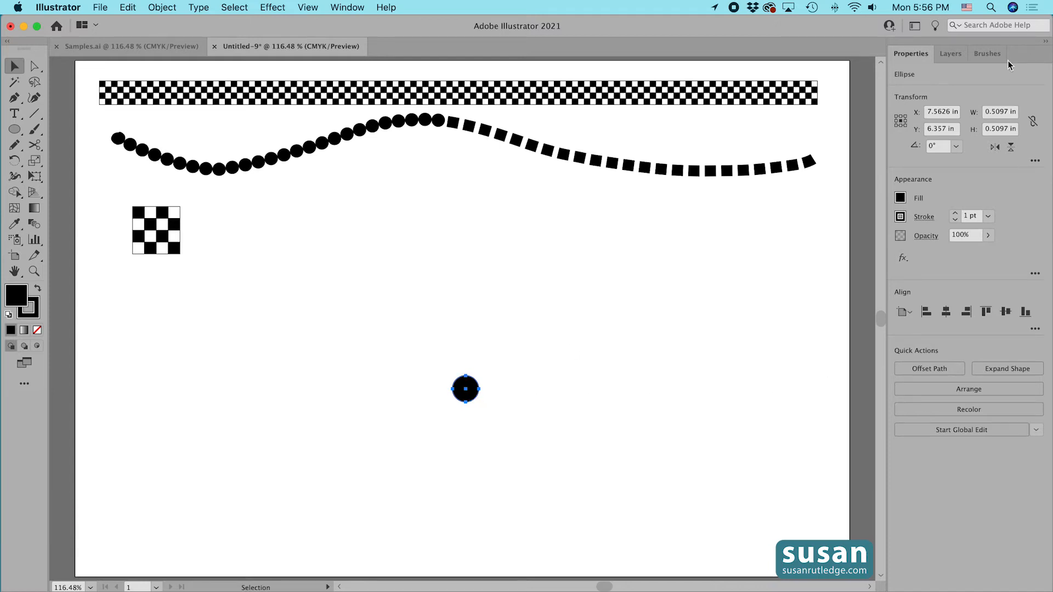
Create a new Pattern Brush named Circles from the circle.
{"action": "left_click", "coordinate": [987, 53]}
{"action": "left_click_drag", "start_coordinate": [463, 392], "coordinate": [926, 150]}
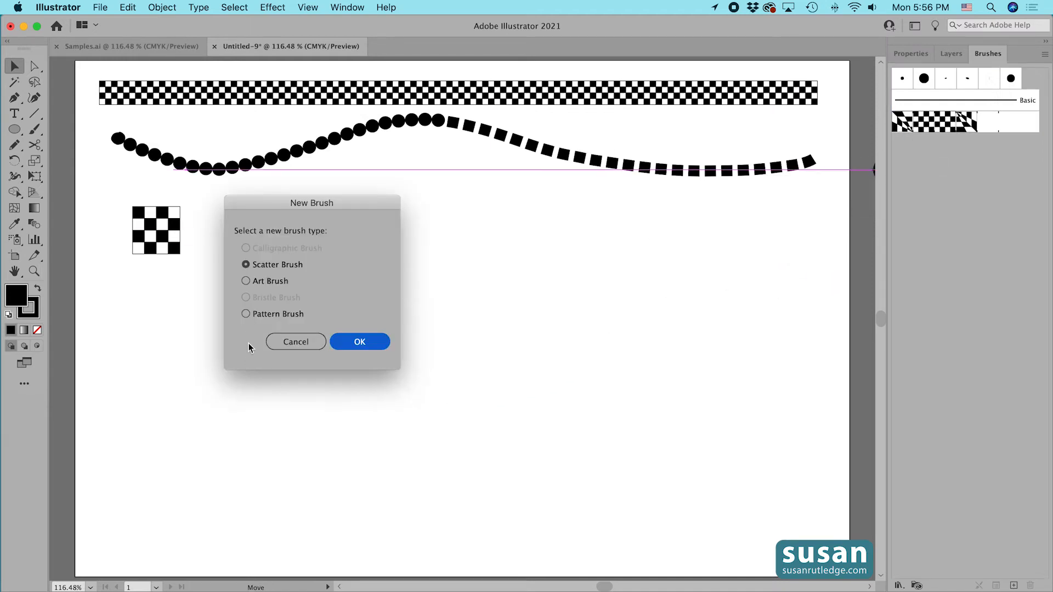
{"action": "left_click", "coordinate": [255, 314]}
{"action": "left_click", "coordinate": [379, 341]}
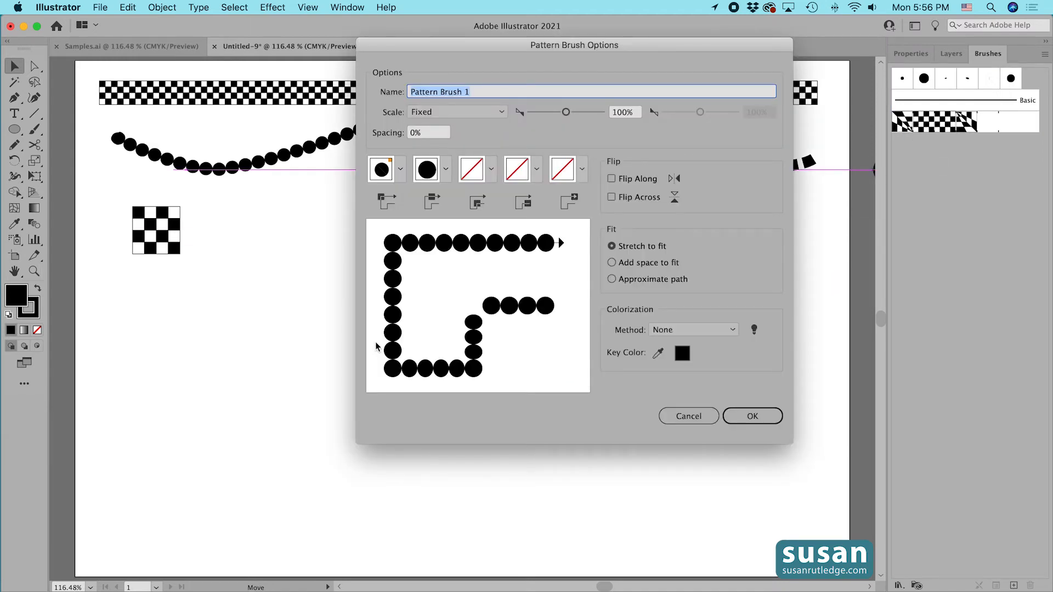
{"action": "type", "text": "Circles"}
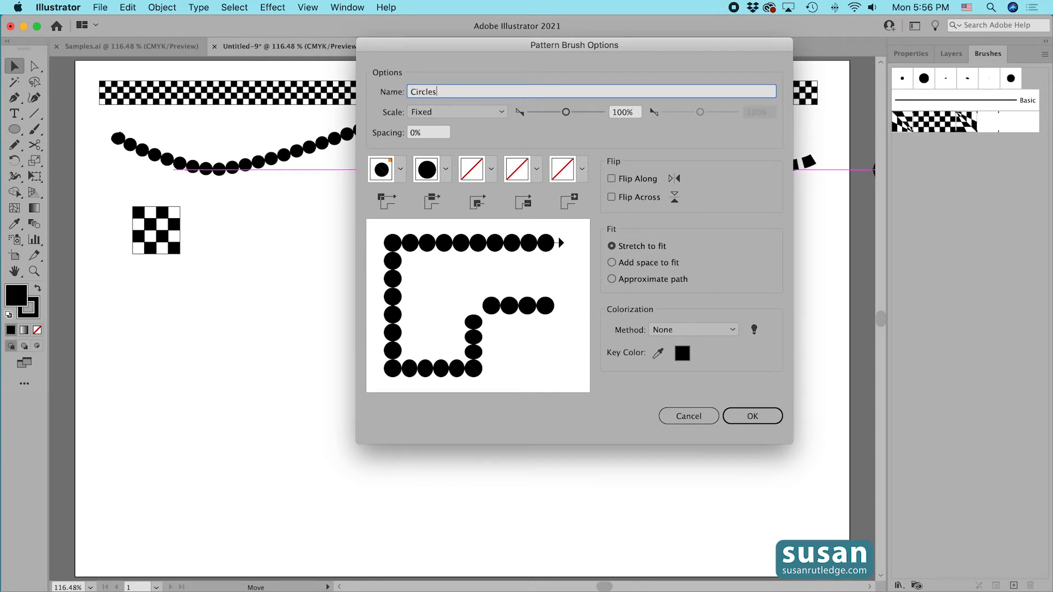
Set the Circles brush's inner corner tile to Auto-Centered and its colorization method to Tints, and save the brush.
{"action": "left_click", "coordinate": [400, 170]}
{"action": "left_click", "coordinate": [291, 274]}
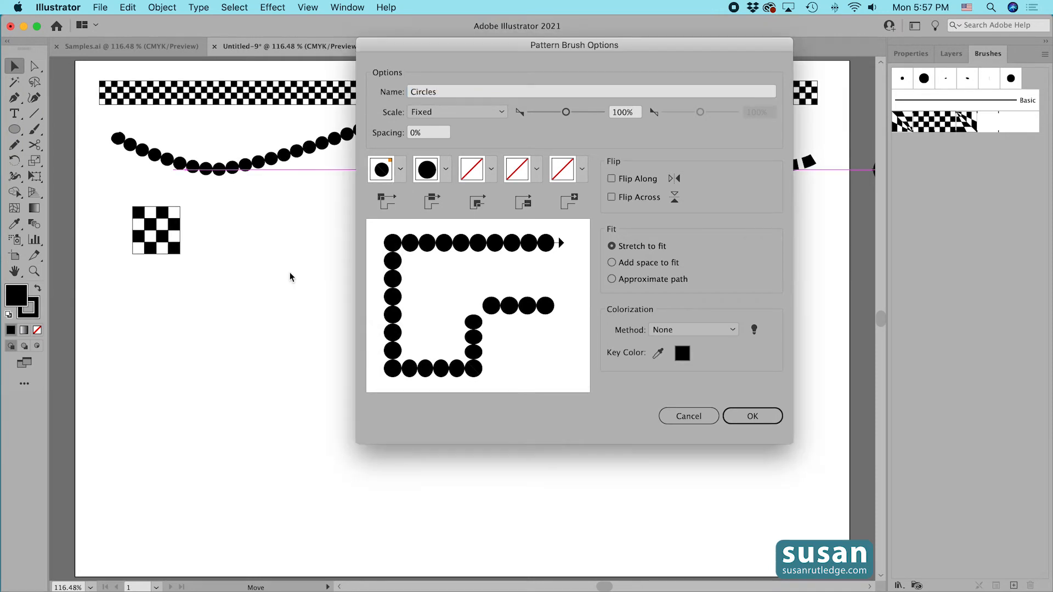
{"action": "left_click", "coordinate": [491, 170]}
{"action": "left_click_drag", "start_coordinate": [476, 252], "coordinate": [476, 273]}
{"action": "left_click", "coordinate": [424, 285]}
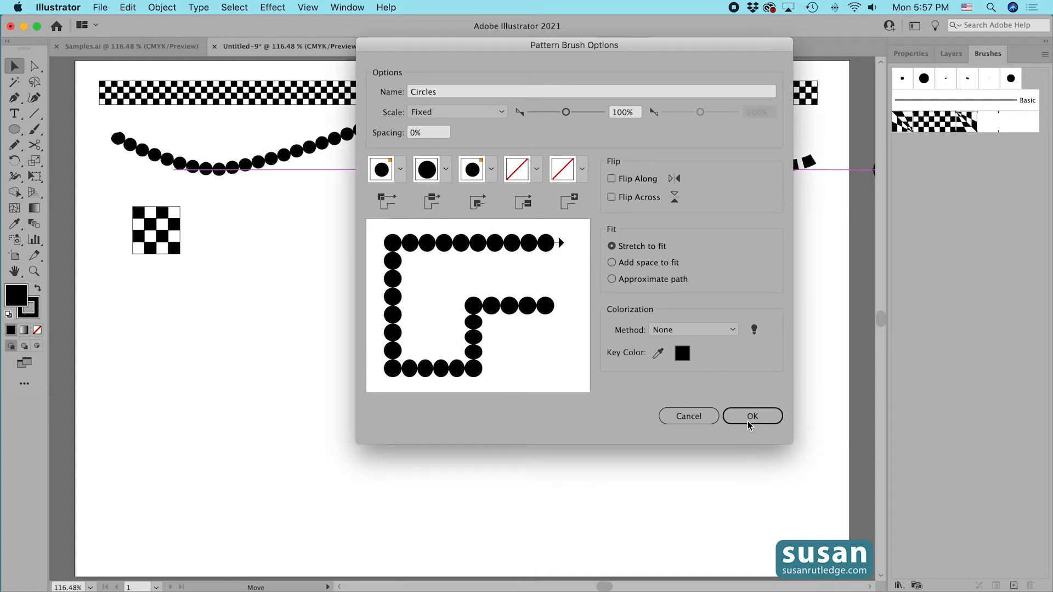
{"action": "left_click", "coordinate": [733, 328]}
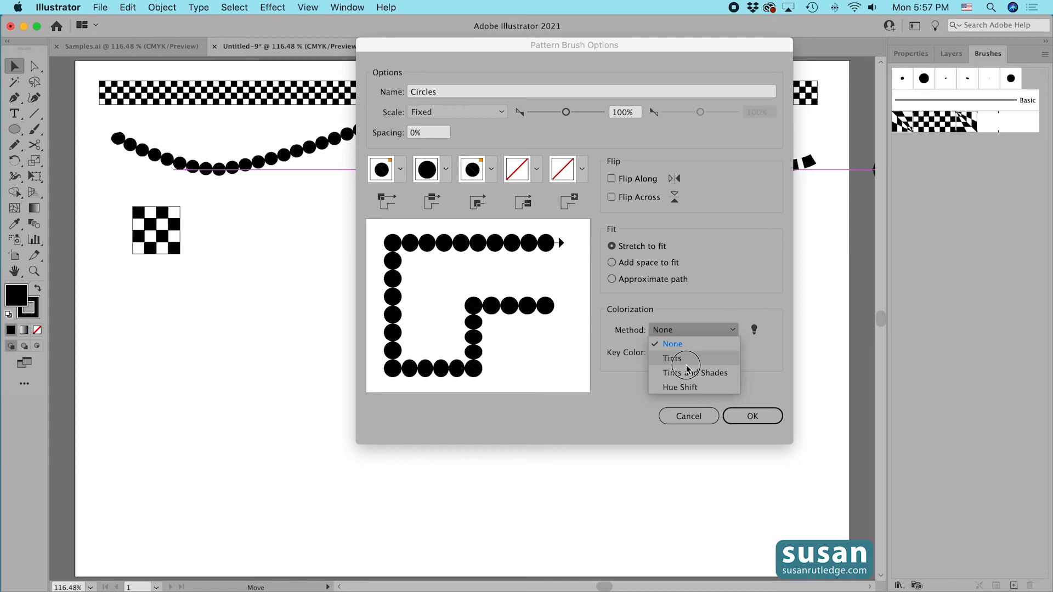
{"action": "left_click", "coordinate": [677, 358]}
{"action": "left_click", "coordinate": [745, 418]}
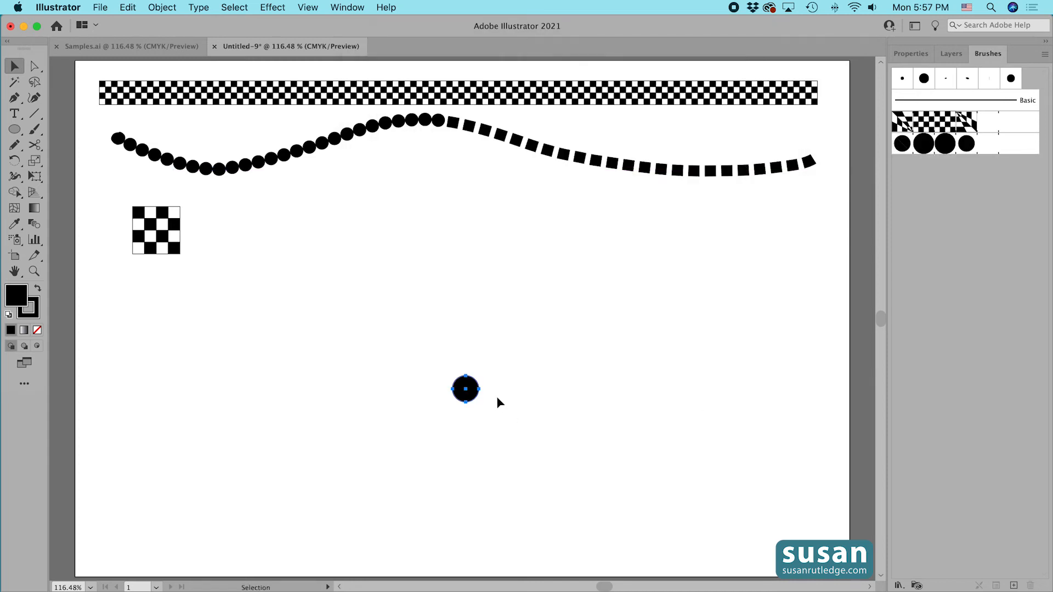
Move the circle below the tile, paint a test stroke with the Circles brush, and undo the stroke.
{"action": "left_click_drag", "start_coordinate": [476, 395], "coordinate": [183, 313]}
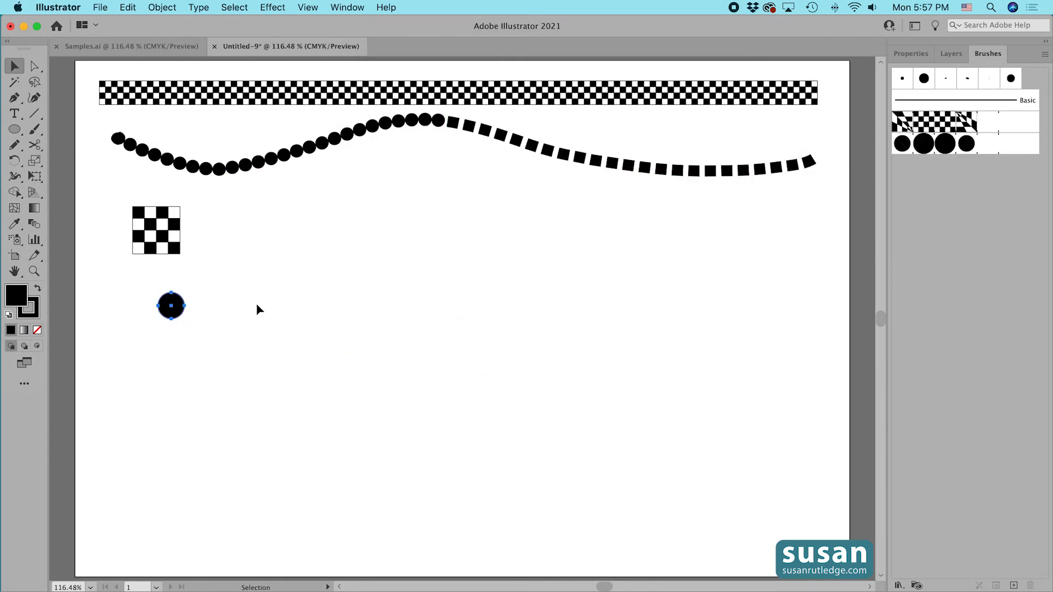
{"action": "key", "text": "b"}
{"action": "mouse_move", "coordinate": [260, 245]}
{"action": "left_mouse_down"}
{"action": "mouse_move", "coordinate": [511, 322]}
{"action": "mouse_move", "coordinate": [621, 332]}
{"action": "left_mouse_up"}
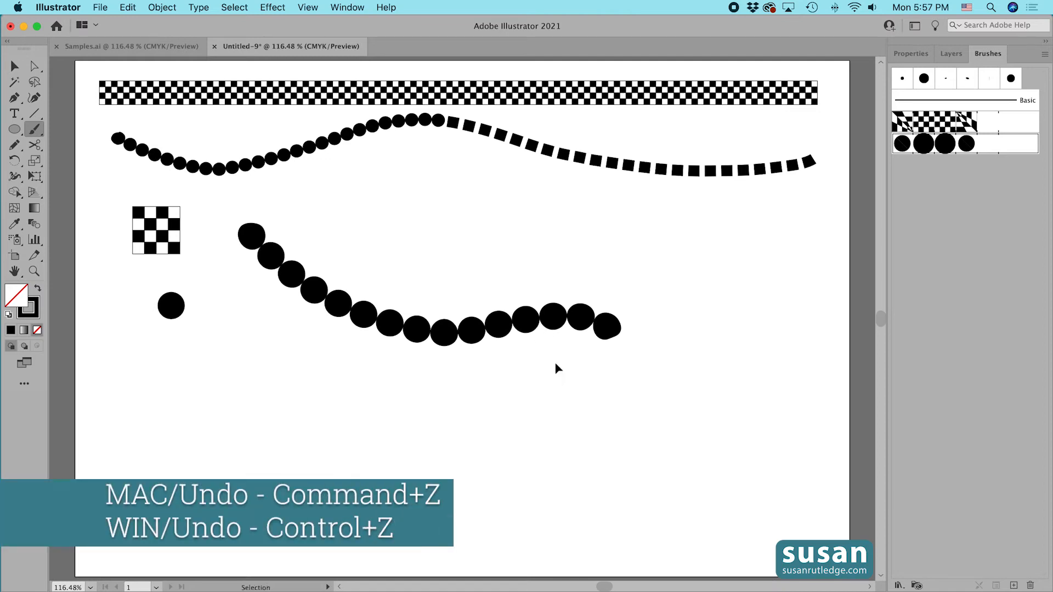
{"action": "key", "text": "super+z"}
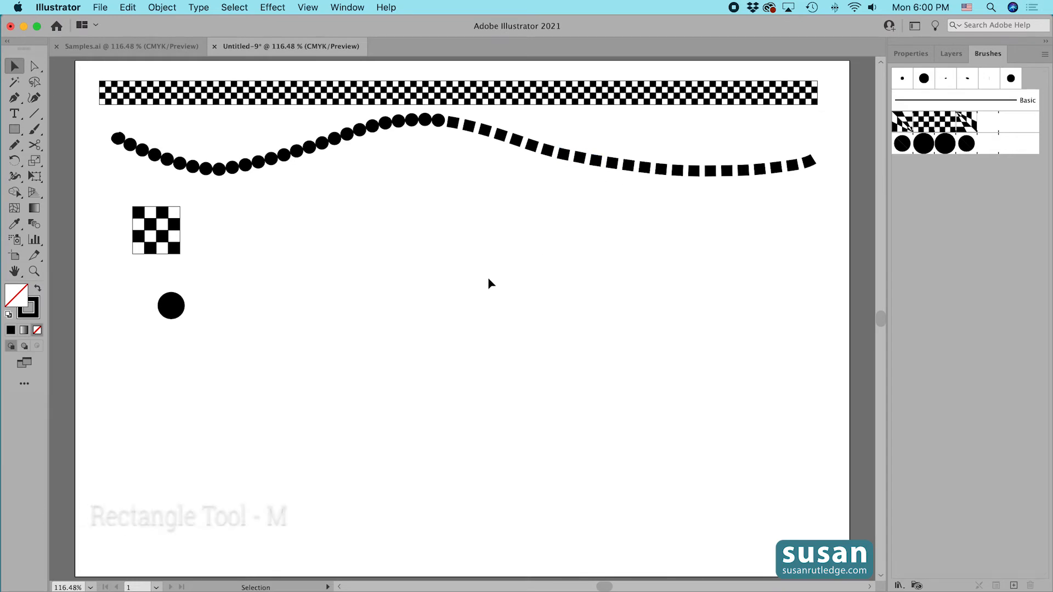
Draw a square 0.4077 in wide and 0.4077 in high with the Rectangle tool.
{"action": "key", "text": "m"}
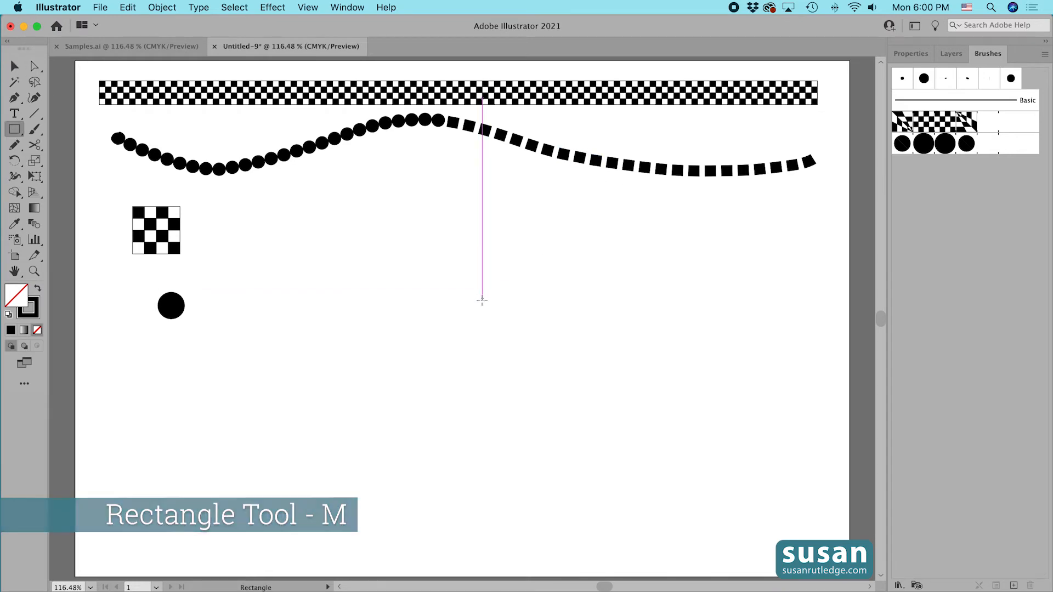
{"action": "left_click", "coordinate": [459, 273]}
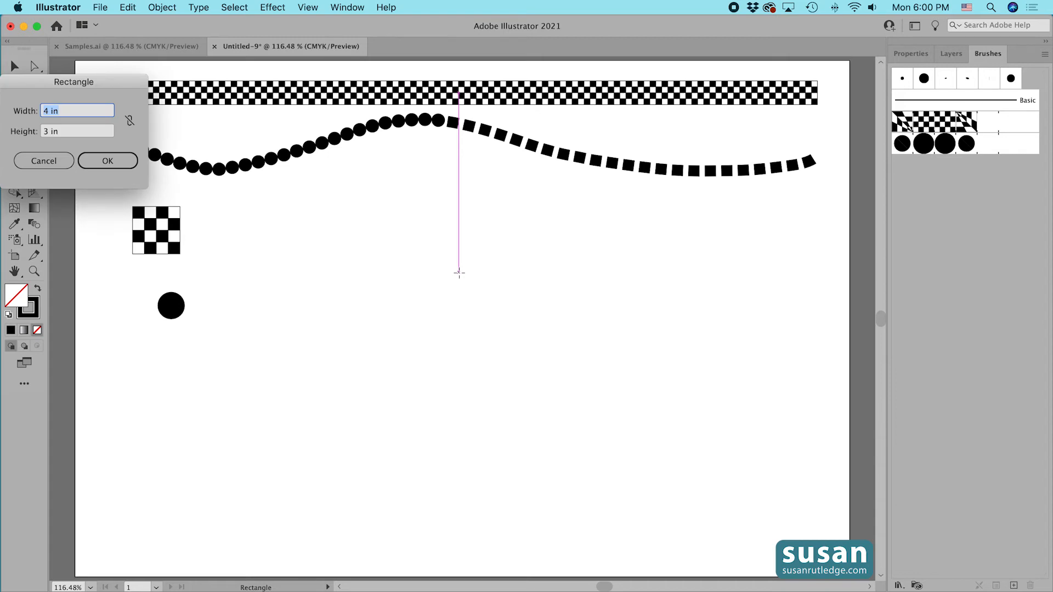
{"action": "type", "text": ".4077"}
{"action": "key", "text": "Tab"}
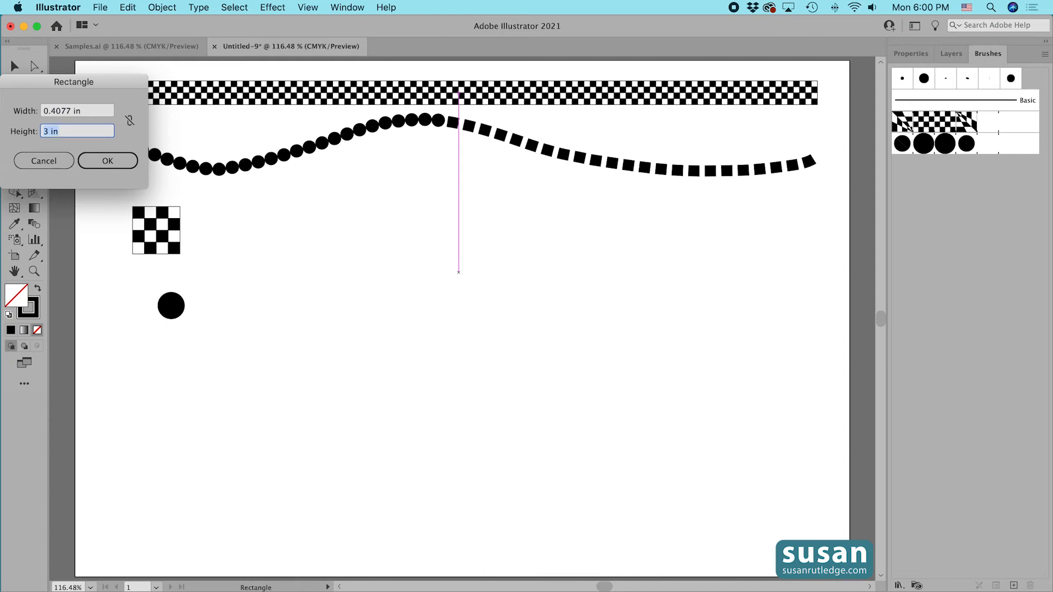
{"action": "type", "text": ".4077"}
{"action": "left_click", "coordinate": [108, 161]}
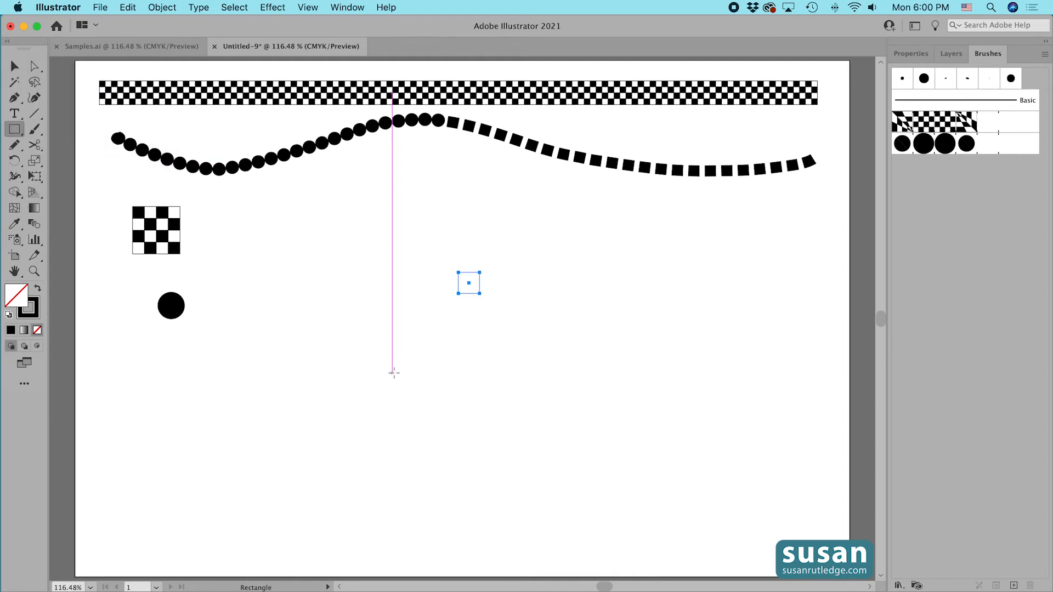
Give the square a black fill and no stroke, then deselect it.
{"action": "left_click", "coordinate": [911, 53]}
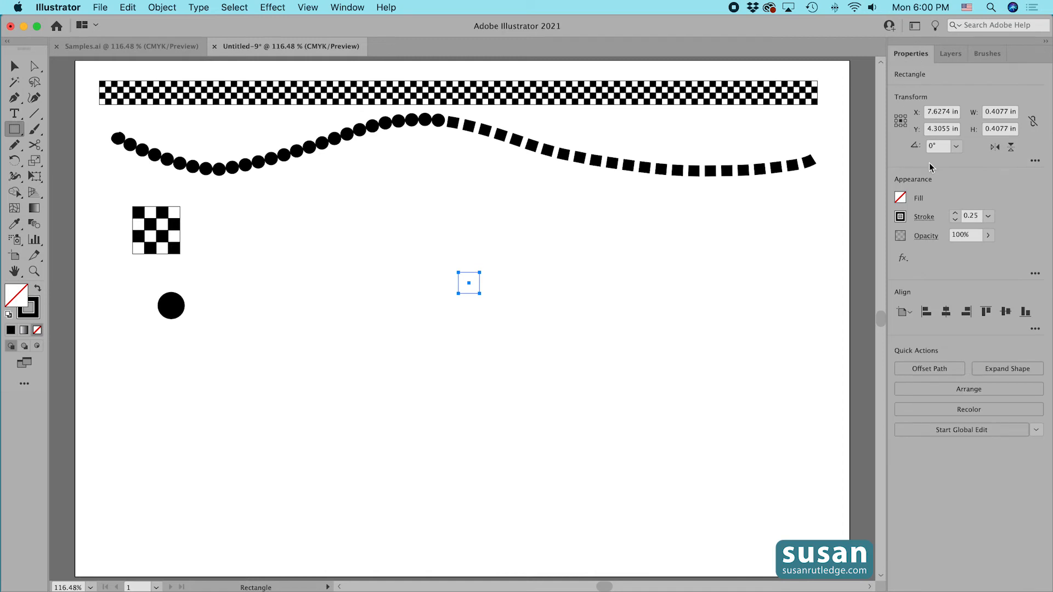
{"action": "left_click", "coordinate": [900, 198]}
{"action": "left_click", "coordinate": [805, 250]}
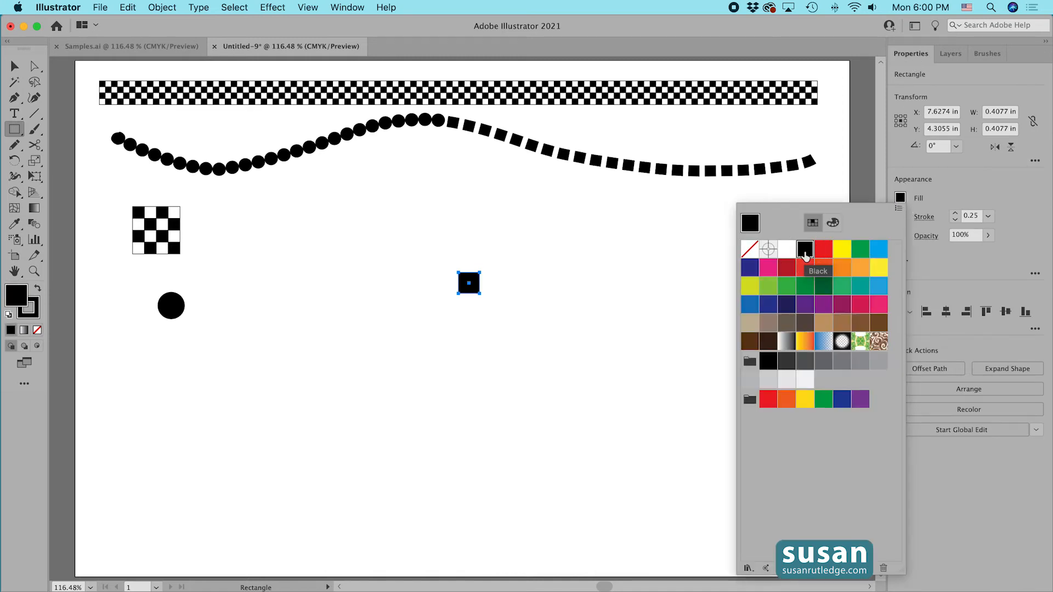
{"action": "left_click", "coordinate": [956, 214]}
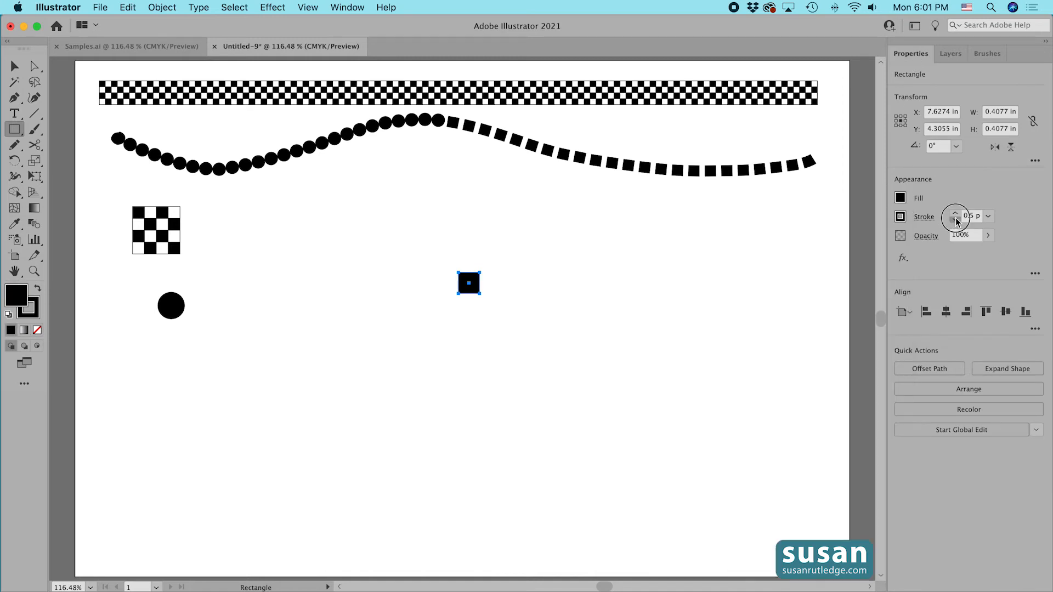
{"action": "left_click", "coordinate": [956, 220]}
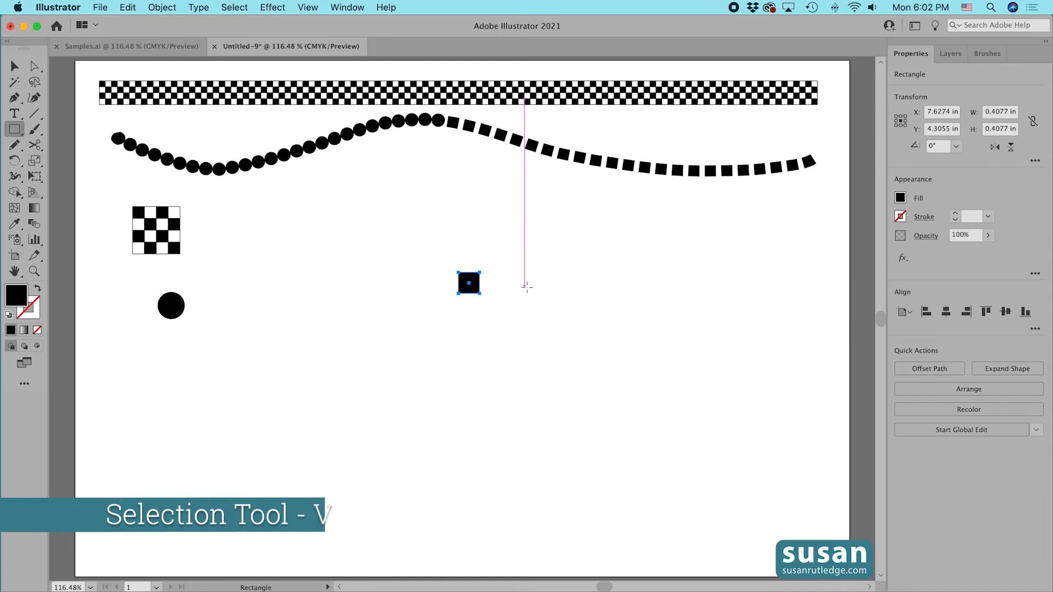
{"action": "key", "text": "v"}
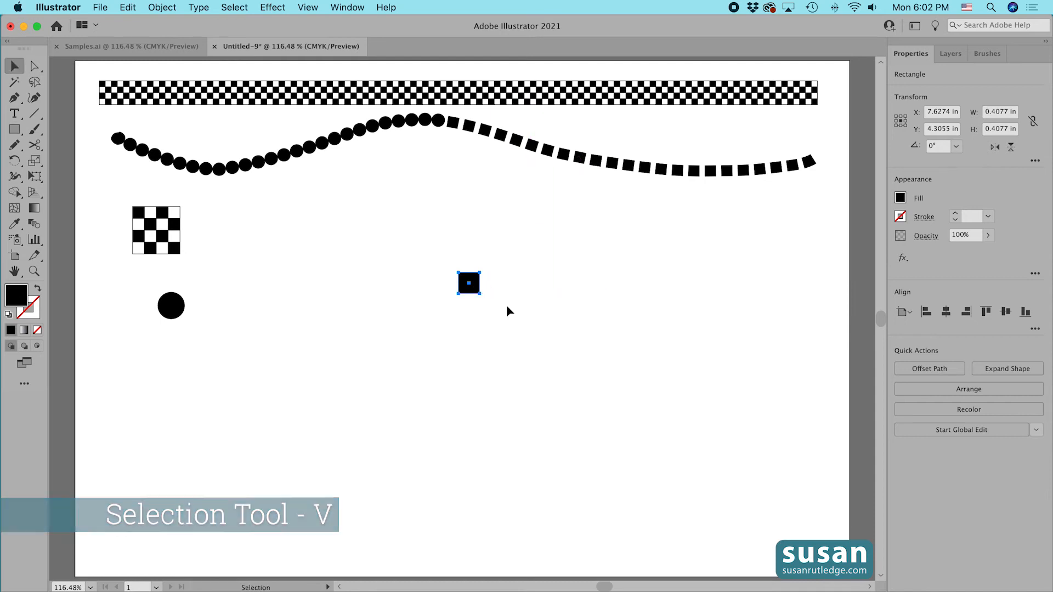
{"action": "left_click", "coordinate": [491, 301]}
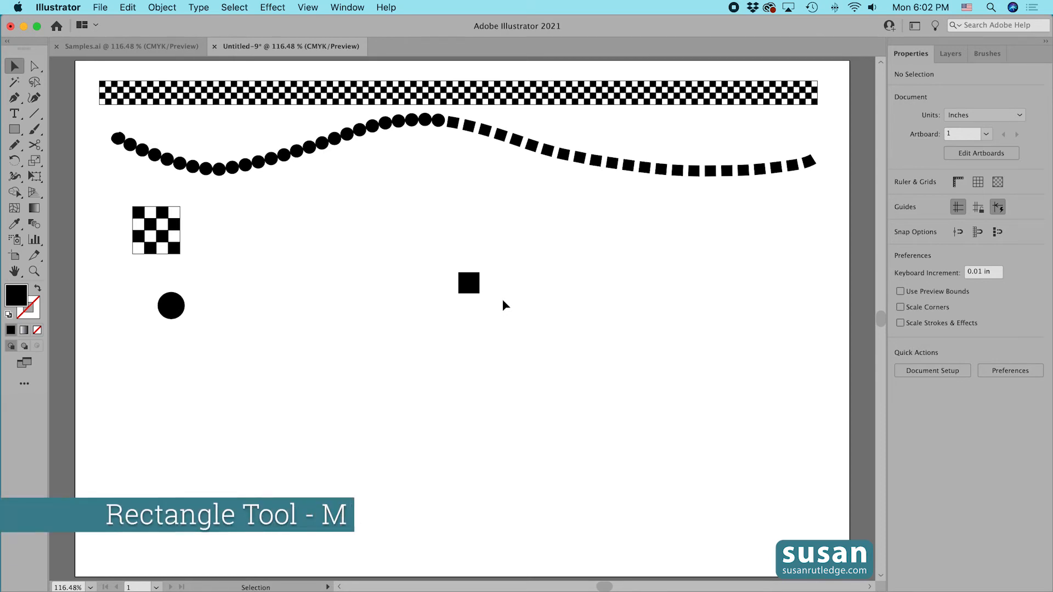
Draw a rectangle 0.625 in wide and 0.4077 in high with the Rectangle tool.
{"action": "key", "text": "m"}
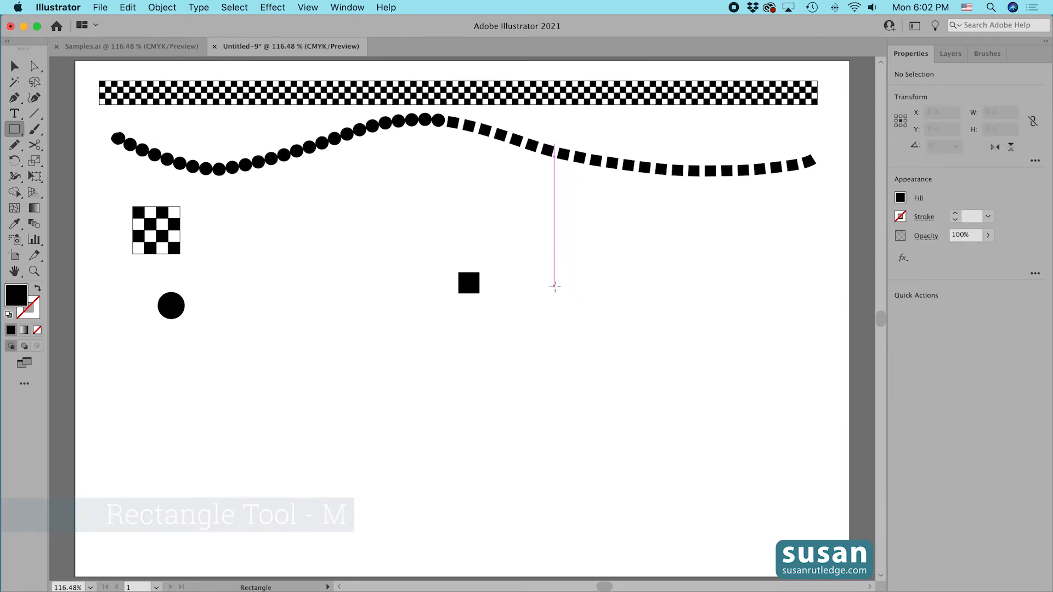
{"action": "left_click", "coordinate": [555, 287]}
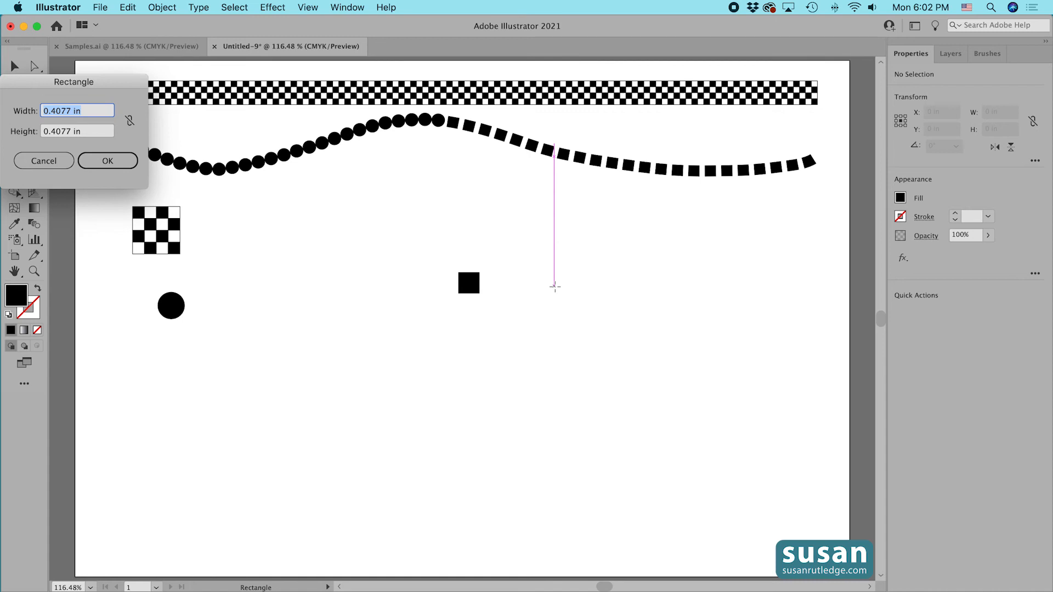
{"action": "type", "text": ".6"}
{"action": "type", "text": "25"}
{"action": "left_click", "coordinate": [102, 160]}
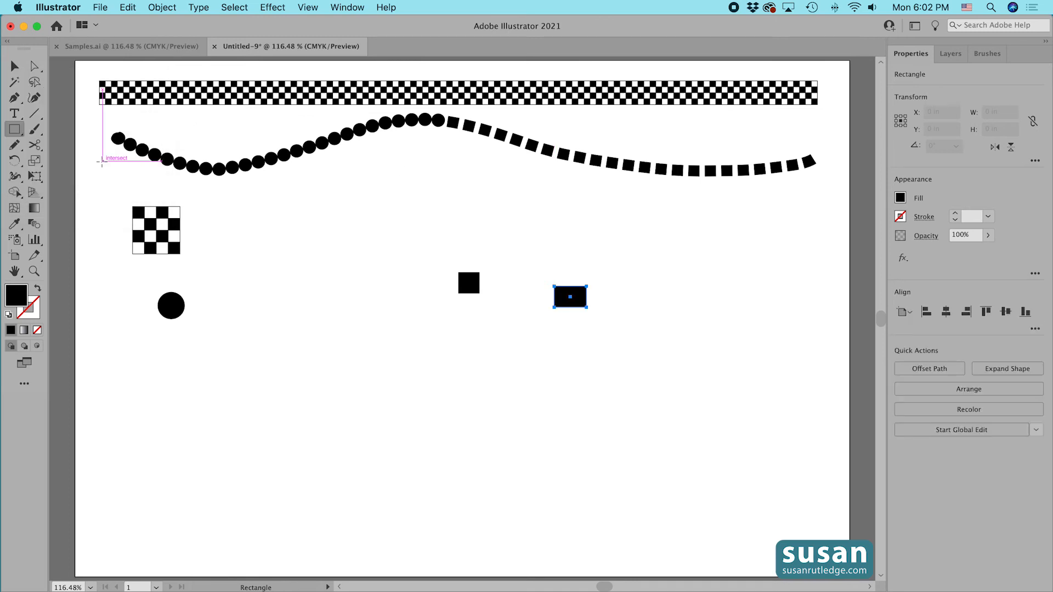
Remove the rectangle's fill so it has neither fill nor stroke.
{"action": "left_click", "coordinate": [900, 199]}
{"action": "left_click", "coordinate": [750, 249]}
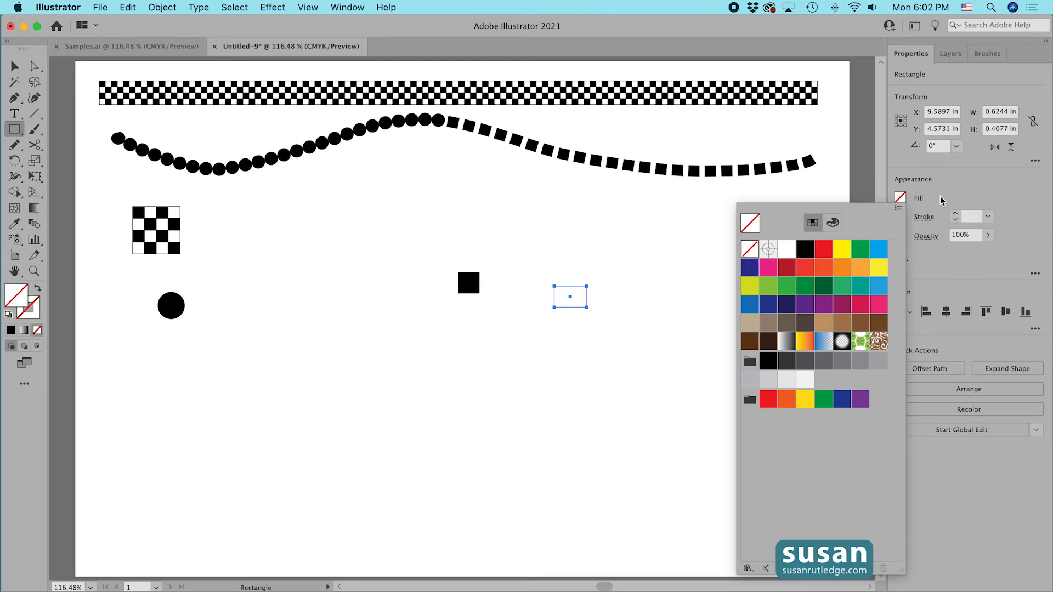
{"action": "left_click", "coordinate": [942, 200]}
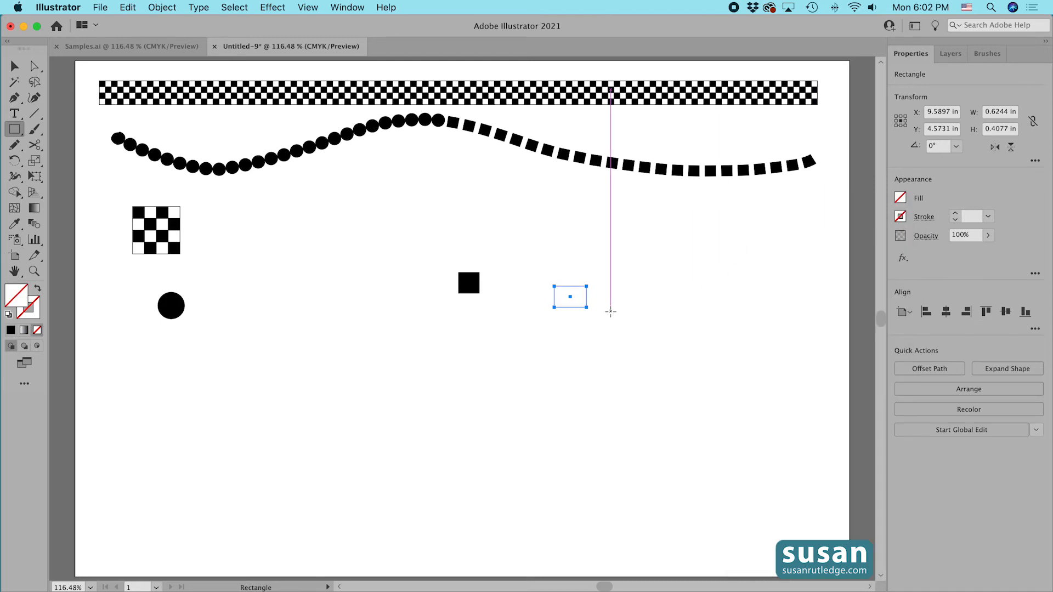
Center the black square within the empty rectangle both horizontally and vertically.
{"action": "key", "text": "v"}
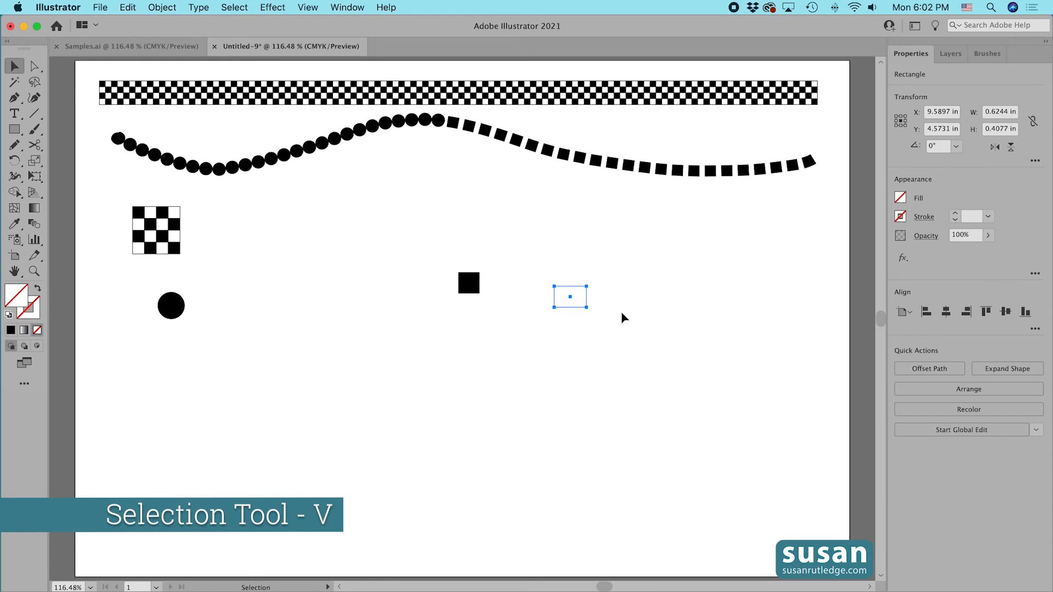
{"action": "left_click_drag", "start_coordinate": [416, 255], "coordinate": [628, 328]}
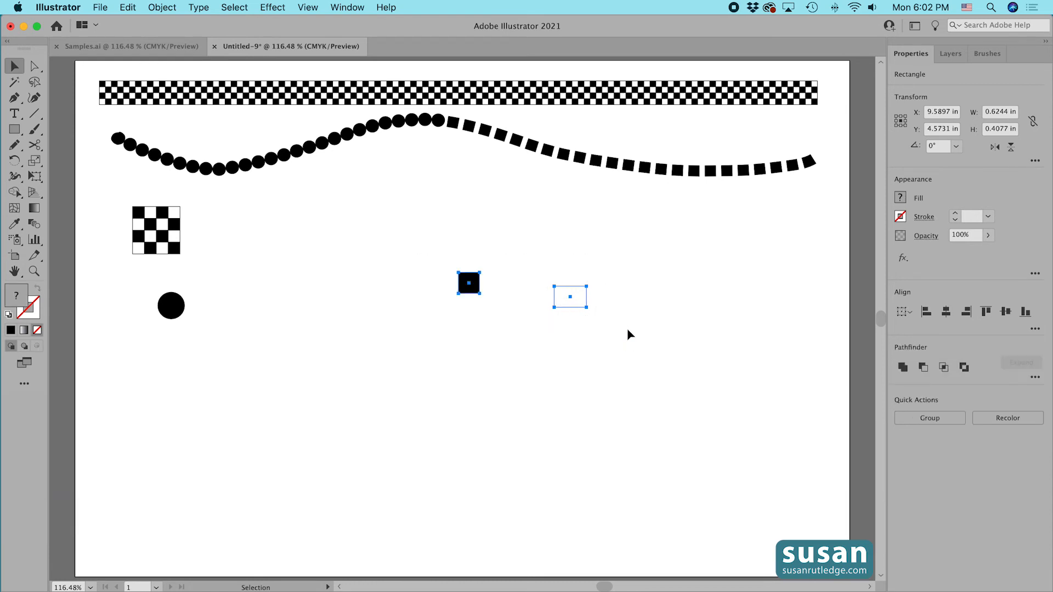
{"action": "left_click", "coordinate": [946, 312]}
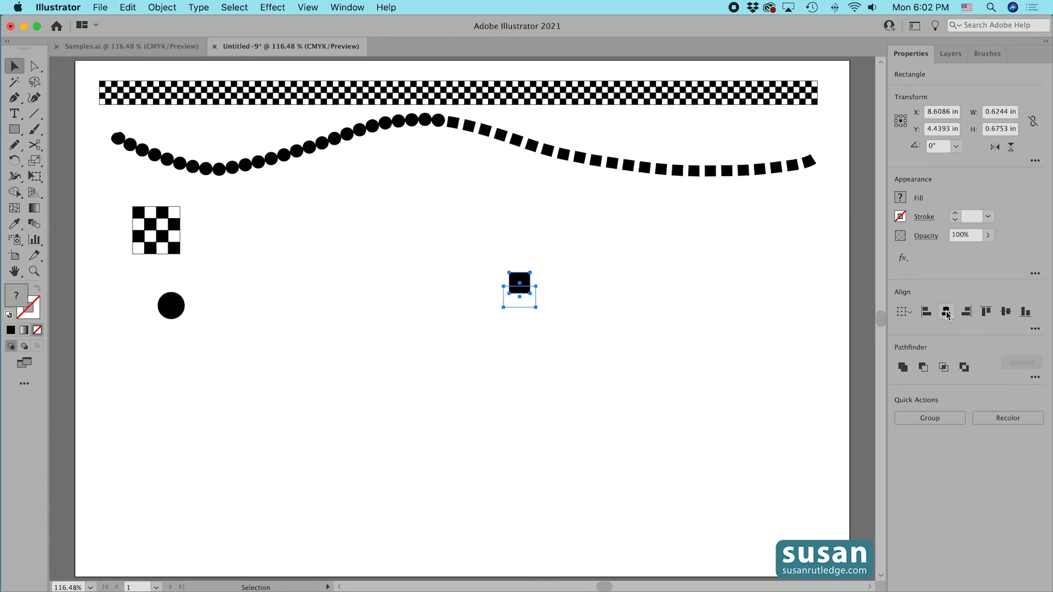
{"action": "left_click", "coordinate": [1006, 313]}
Send the empty rectangle behind the black square.
{"action": "left_click", "coordinate": [537, 314]}
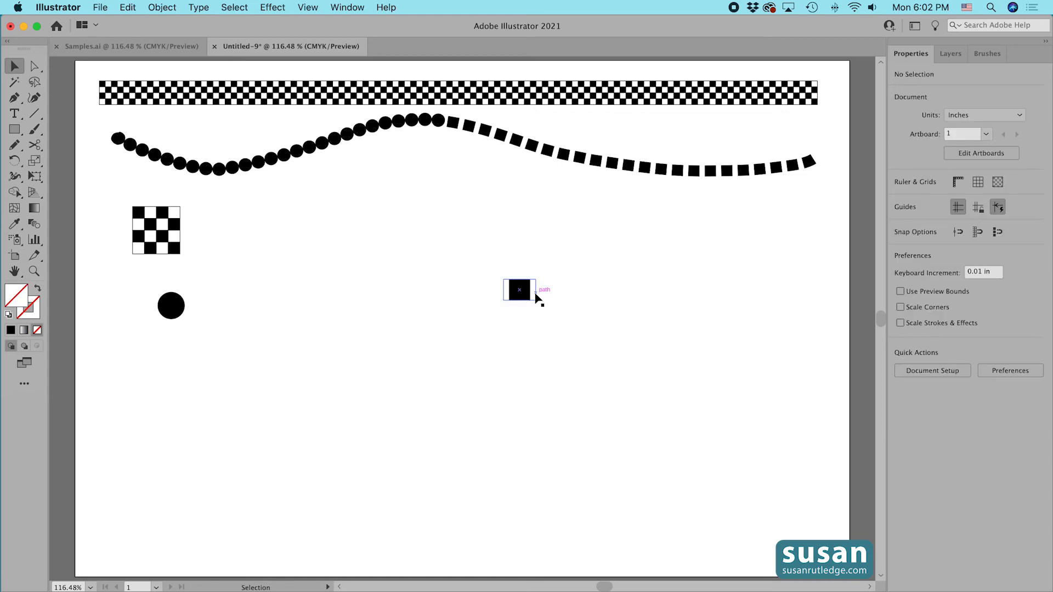
{"action": "left_click", "coordinate": [536, 289]}
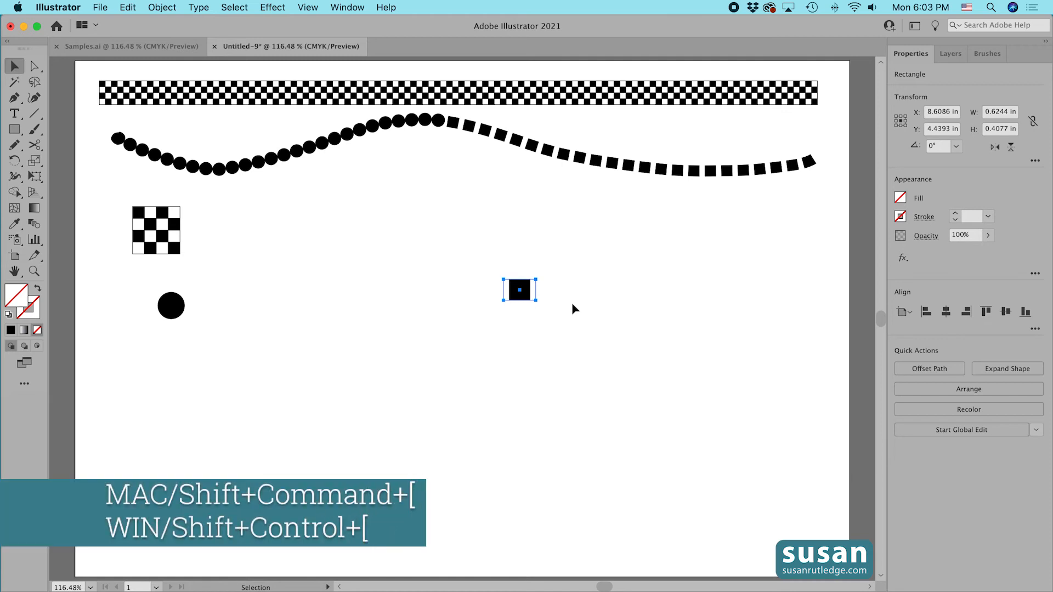
{"action": "key", "text": "shift+super+["}
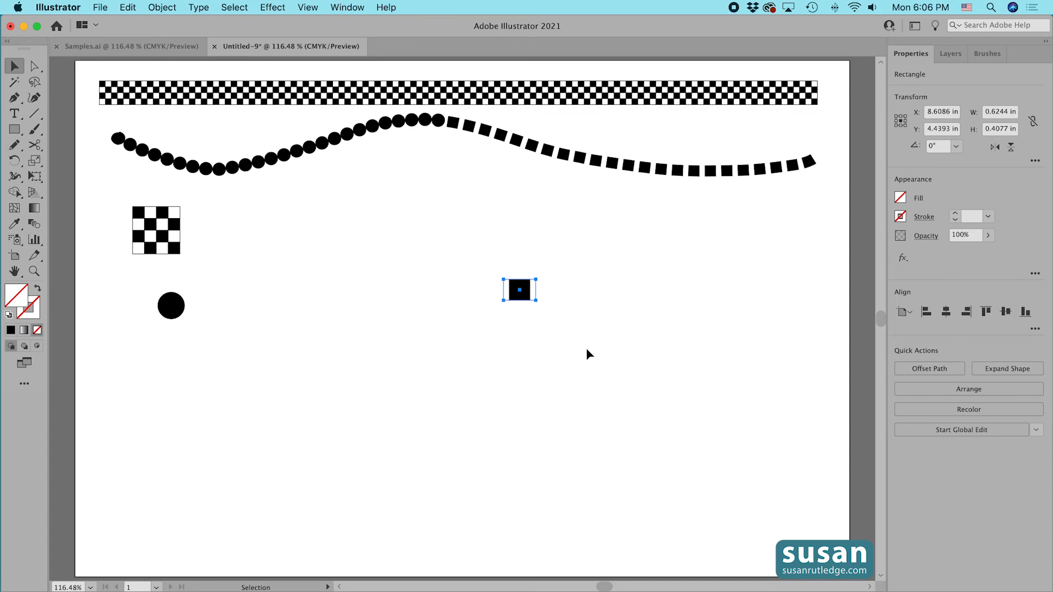
Group the black square and its empty bounding rectangle together.
{"action": "left_click_drag", "start_coordinate": [482, 266], "coordinate": [554, 324]}
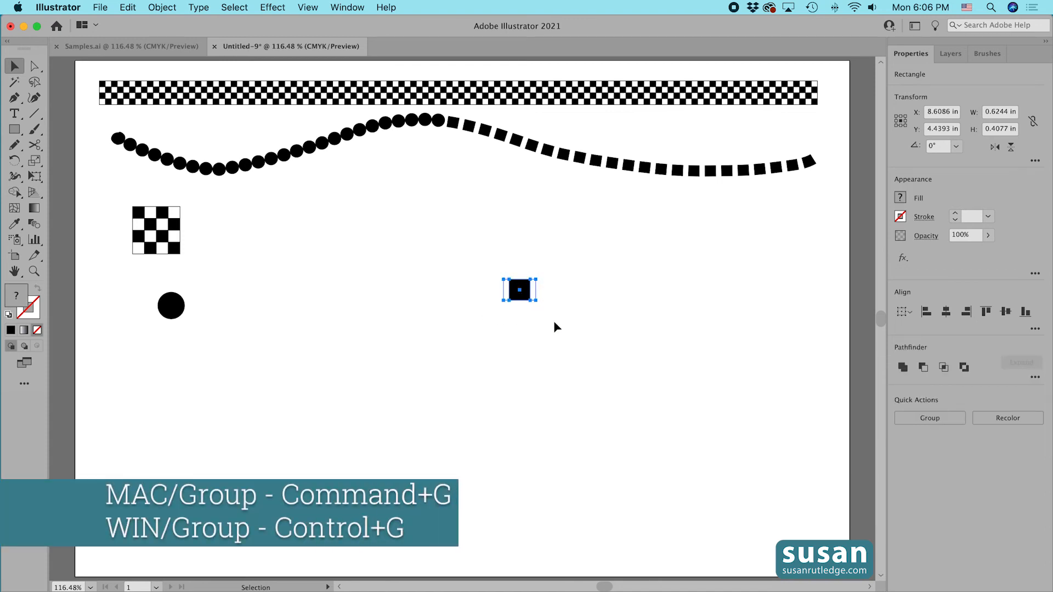
{"action": "key", "text": "super+g"}
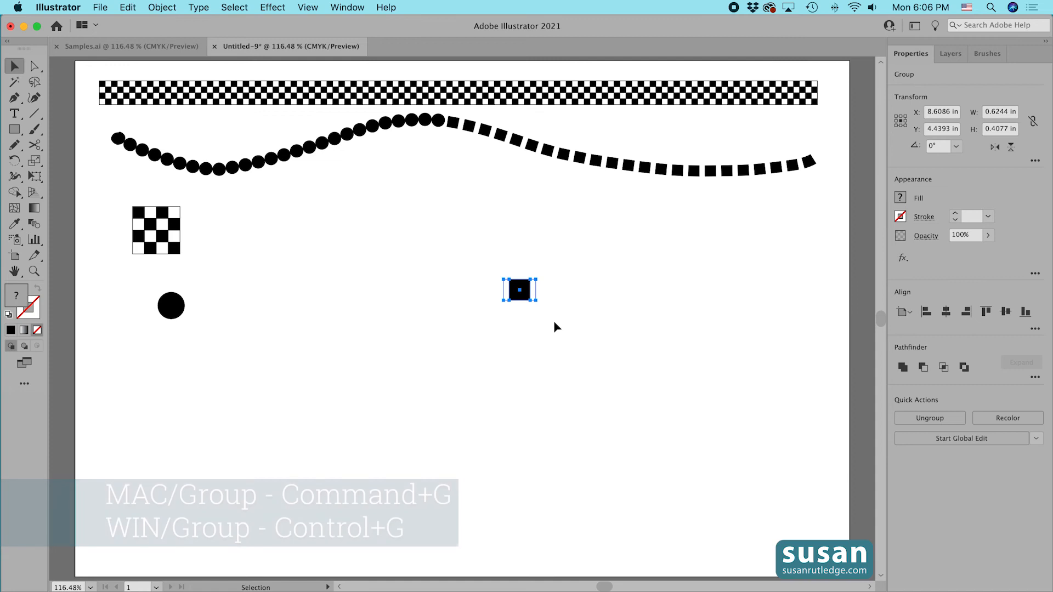
Create a new pattern brush from the grouped square tile and name it Squares.
{"action": "left_click", "coordinate": [987, 54]}
{"action": "left_click", "coordinate": [521, 294]}
{"action": "mouse_move", "coordinate": [522, 294]}
{"action": "left_mouse_down"}
{"action": "mouse_move", "coordinate": [783, 240]}
{"action": "mouse_move", "coordinate": [932, 173]}
{"action": "left_mouse_up"}
{"action": "left_click", "coordinate": [269, 315]}
{"action": "left_click", "coordinate": [361, 342]}
{"action": "type", "text": "Squares"}
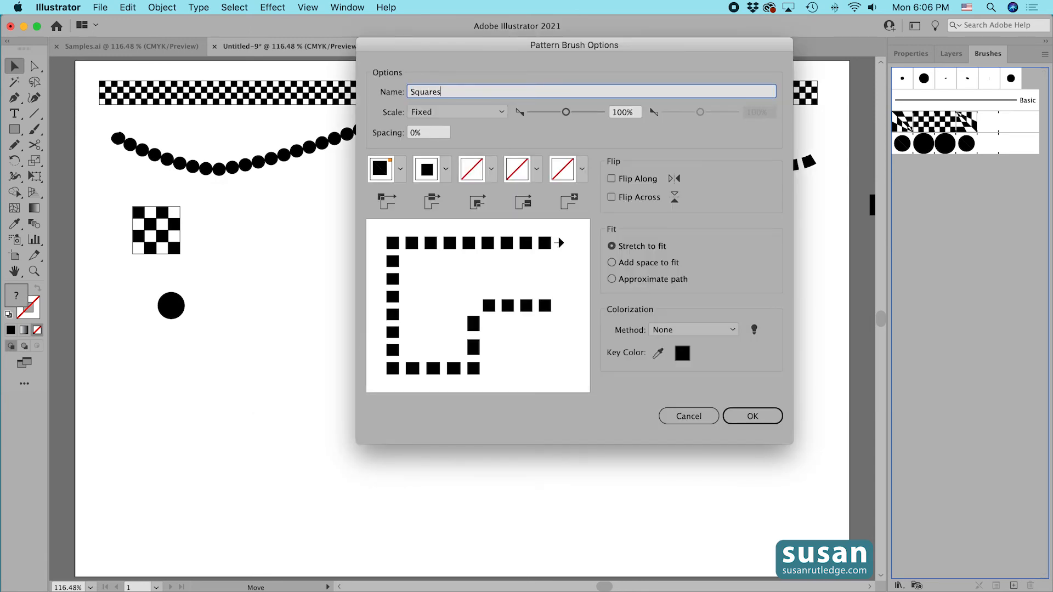
Set the Squares brush's outer corner tile to Auto-Centered and assign an auto-generated inner corner tile.
{"action": "left_click", "coordinate": [401, 170]}
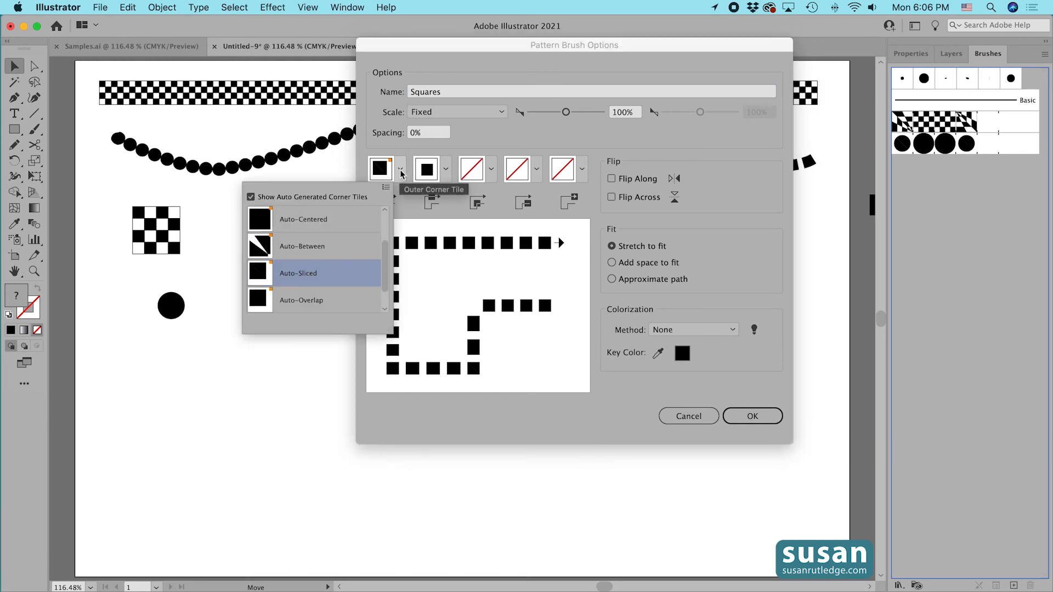
{"action": "left_click", "coordinate": [313, 220]}
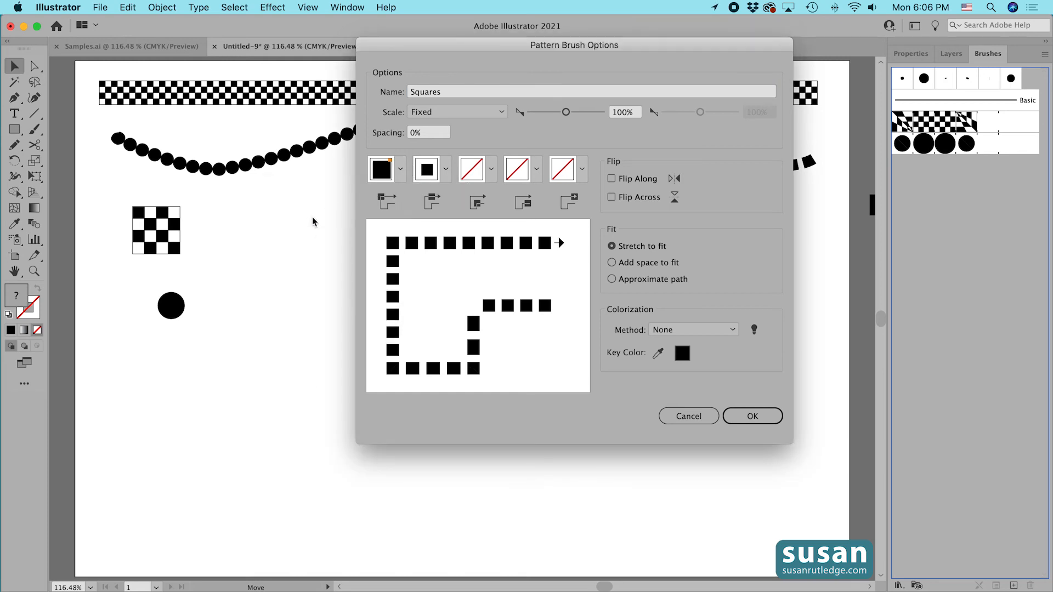
{"action": "left_click", "coordinate": [492, 171]}
{"action": "left_click", "coordinate": [412, 277]}
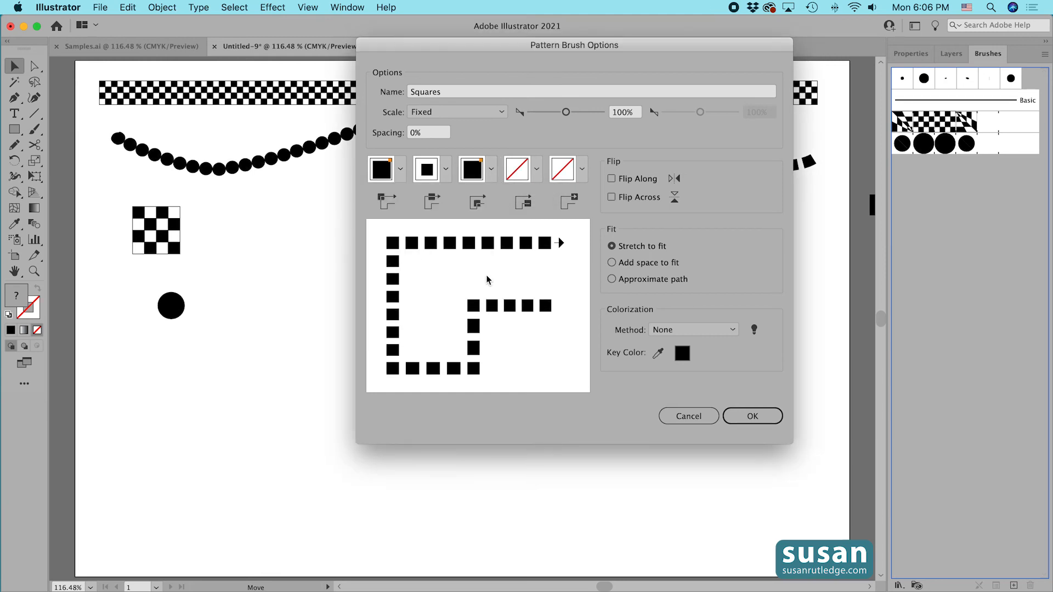
Set the Squares brush's colorization method to Tints and save the brush.
{"action": "left_click", "coordinate": [733, 329]}
{"action": "left_click", "coordinate": [676, 359]}
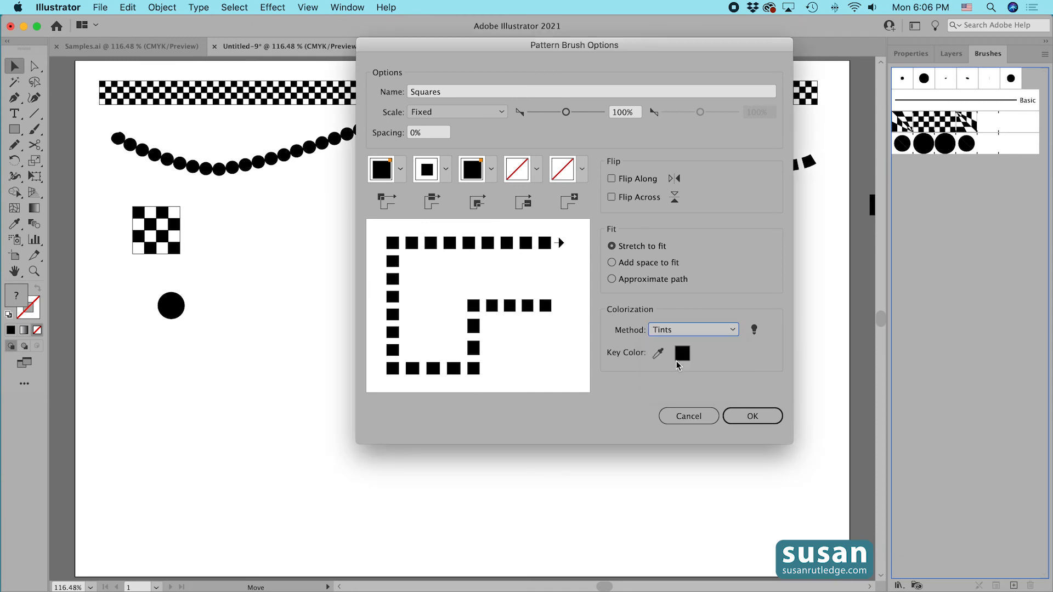
{"action": "left_click", "coordinate": [759, 418]}
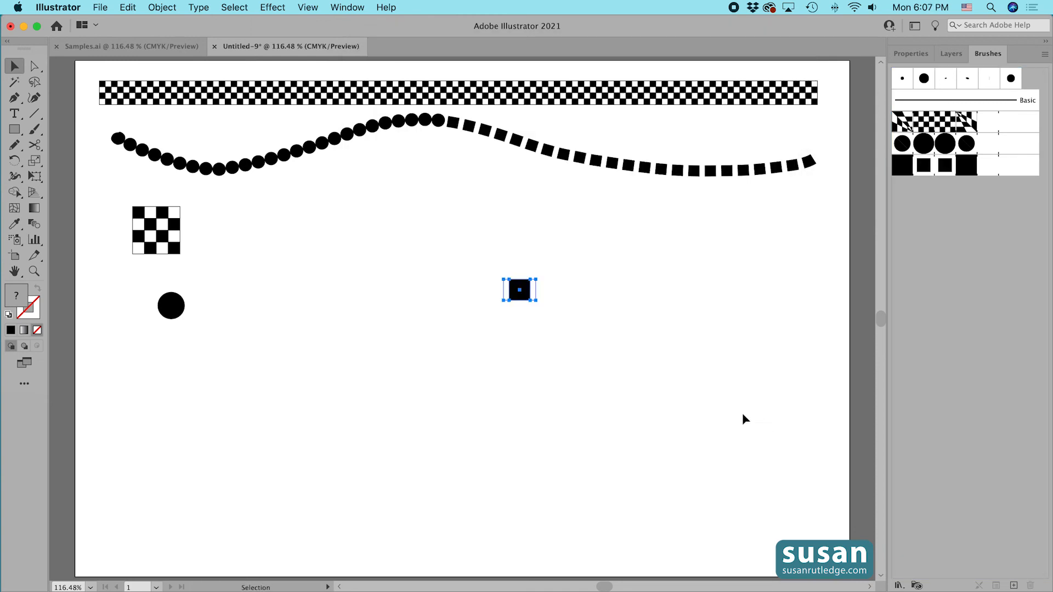
Move the square tile beside the checkerboard and paint a wavy test stroke with the Squares brush.
{"action": "left_click_drag", "start_coordinate": [519, 291], "coordinate": [281, 213]}
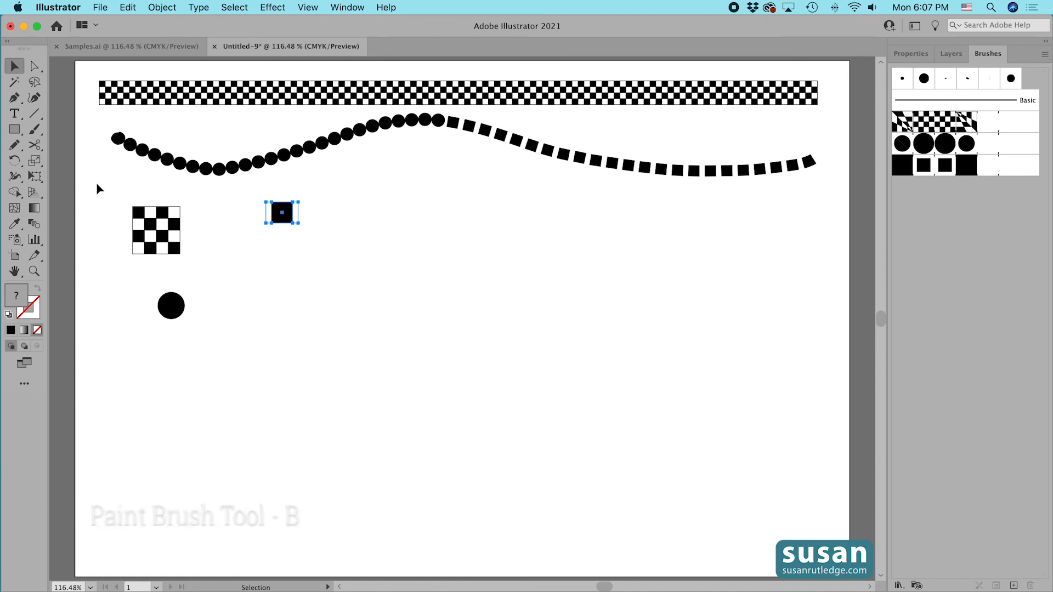
{"action": "key", "text": "b"}
{"action": "mouse_move", "coordinate": [159, 368]}
{"action": "left_mouse_down"}
{"action": "mouse_move", "coordinate": [307, 369]}
{"action": "mouse_move", "coordinate": [480, 273]}
{"action": "mouse_move", "coordinate": [641, 283]}
{"action": "mouse_move", "coordinate": [745, 299]}
{"action": "left_mouse_up"}
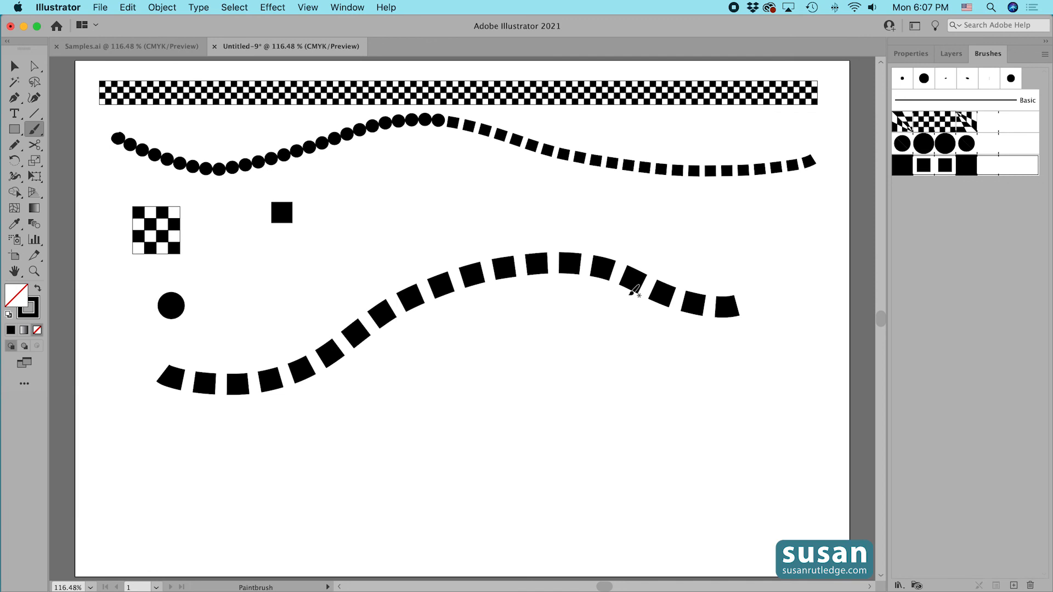
Select the test stroke and reduce its stroke weight to 0.5 pt.
{"action": "left_click", "coordinate": [920, 55]}
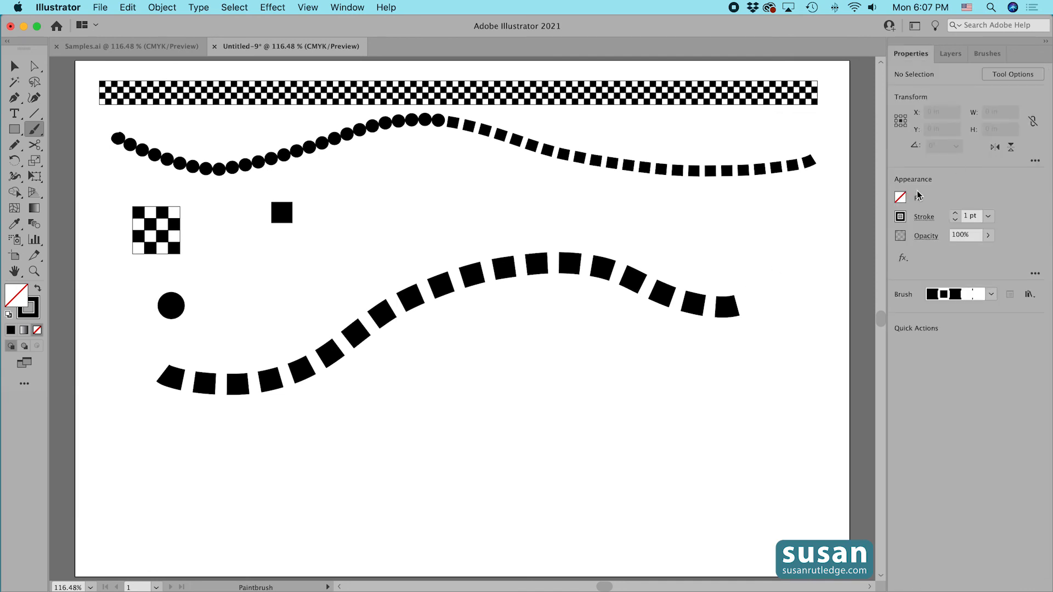
{"action": "key", "text": "v"}
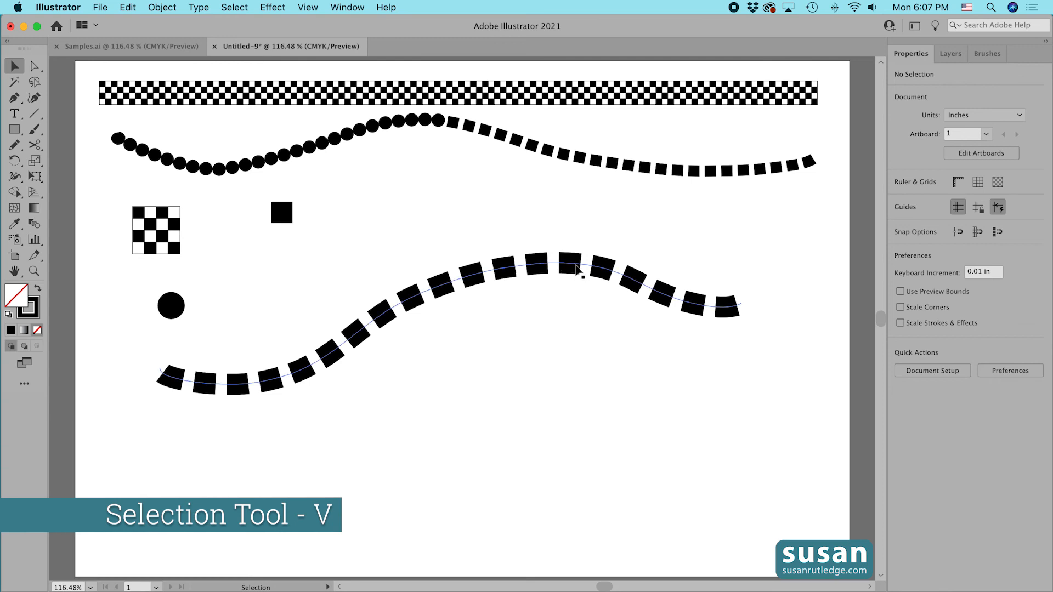
{"action": "left_click", "coordinate": [576, 269]}
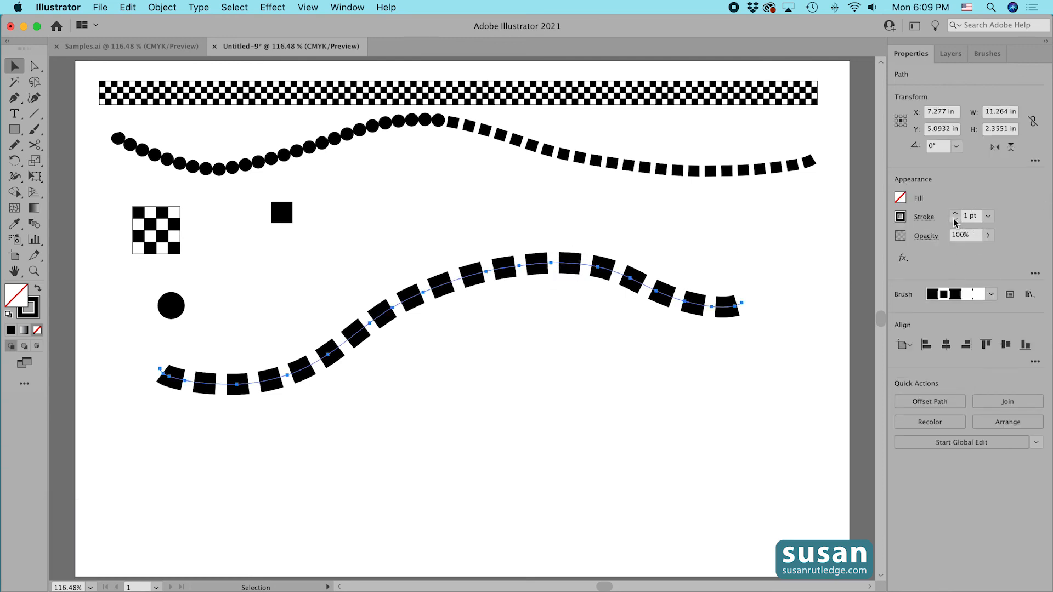
{"action": "left_click", "coordinate": [955, 221]}
{"action": "left_click", "coordinate": [955, 219]}
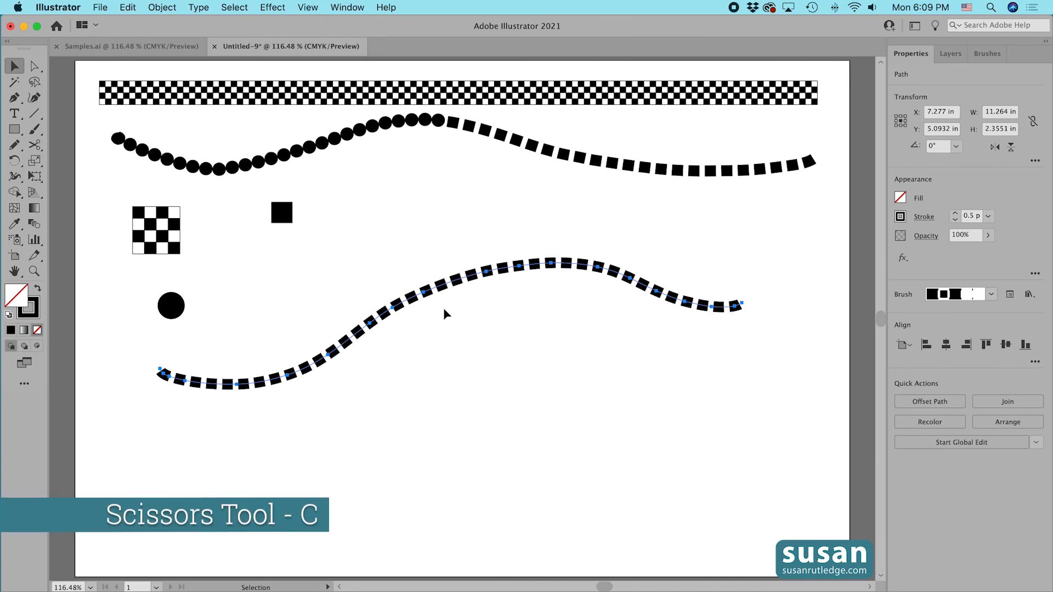
Cut the test stroke with the Scissors tool and apply the Circles brush to its left segment.
{"action": "key", "text": "c"}
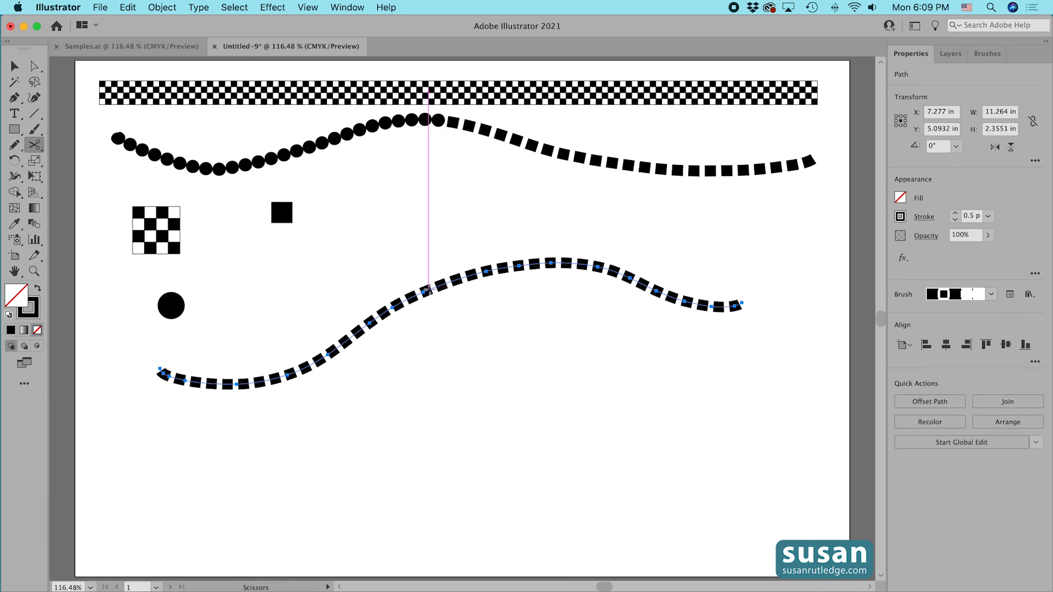
{"action": "left_click", "coordinate": [432, 289]}
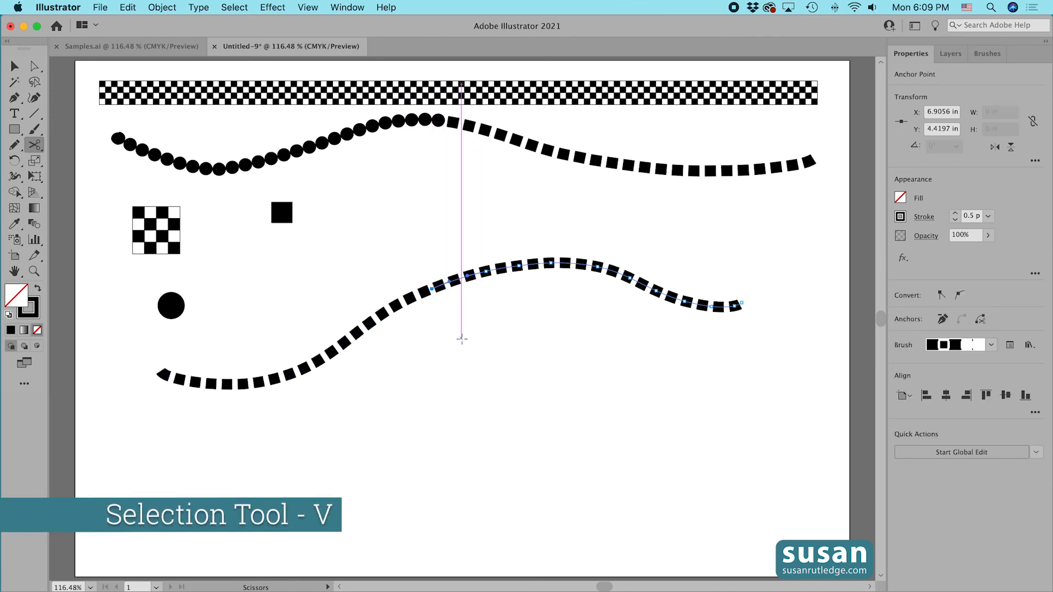
{"action": "key", "text": "v"}
{"action": "left_click_drag", "start_coordinate": [301, 314], "coordinate": [359, 372]}
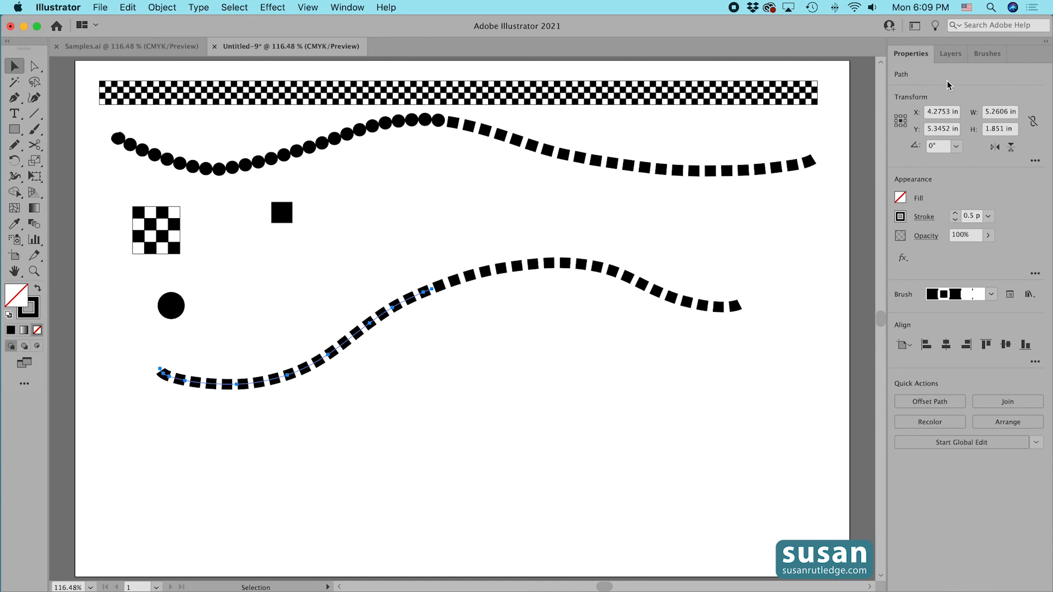
{"action": "left_click", "coordinate": [985, 55]}
{"action": "left_click", "coordinate": [935, 144]}
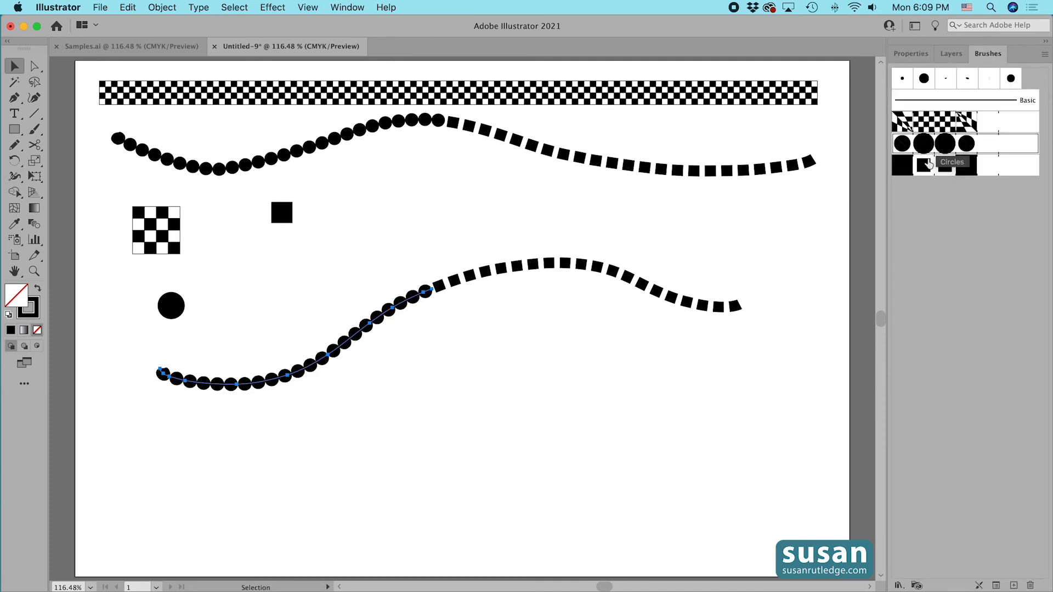
{"action": "left_click", "coordinate": [591, 375]}
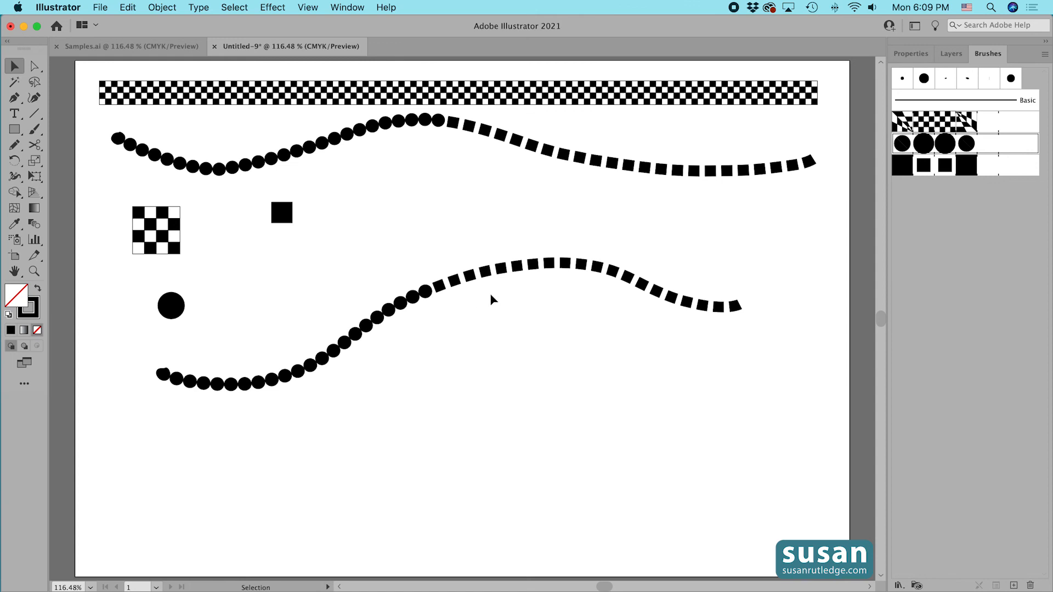
{"action": "left_click_drag", "start_coordinate": [501, 267], "coordinate": [494, 239]}
{"action": "left_click", "coordinate": [548, 311]}
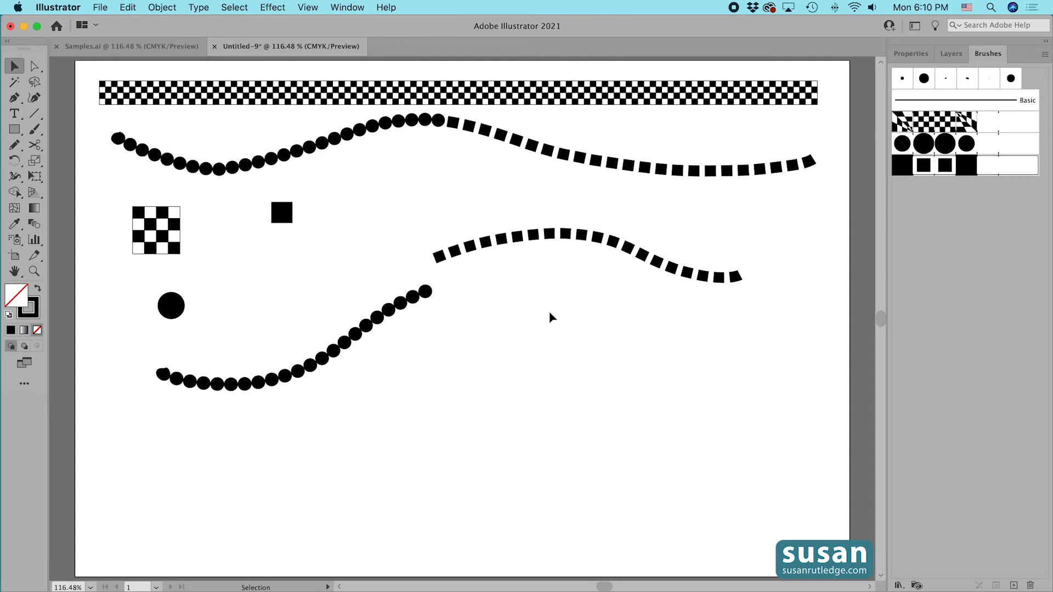
{"action": "left_click_drag", "start_coordinate": [551, 239], "coordinate": [548, 266]}
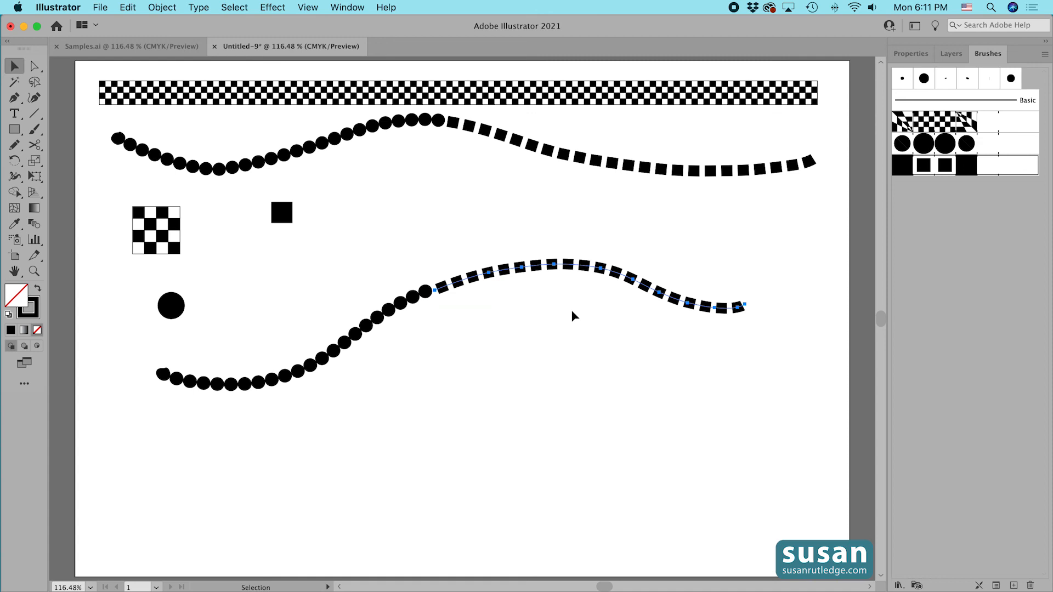